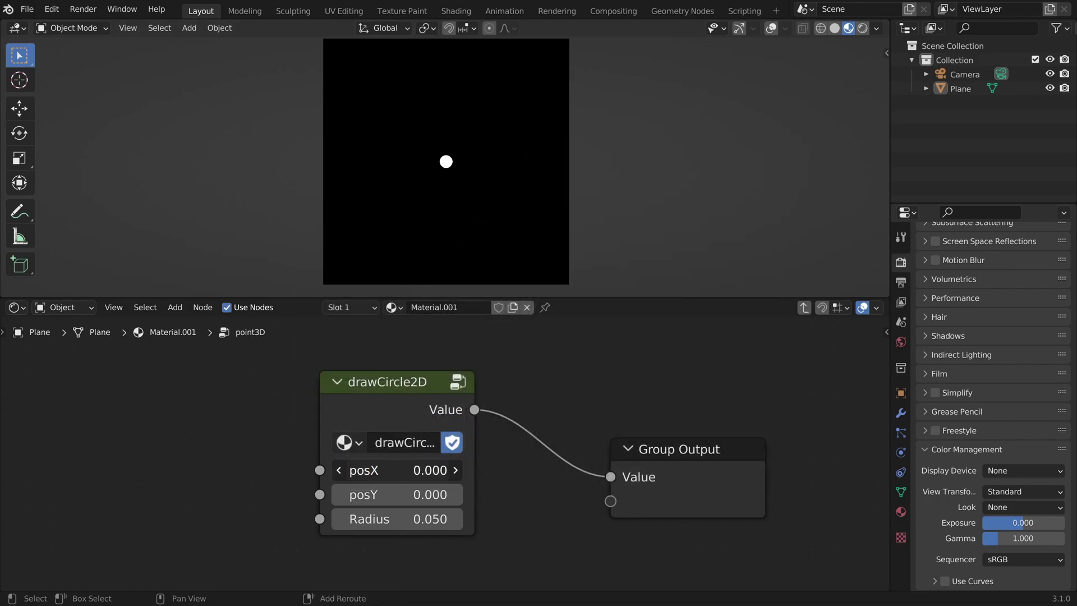
Shift the drawCircle2D position and set the Subtract node's vector to 0.460, 0.470, -0.860
{"action": "left_click_drag", "start_coordinate": [365, 469], "coordinate": [417, 491]}
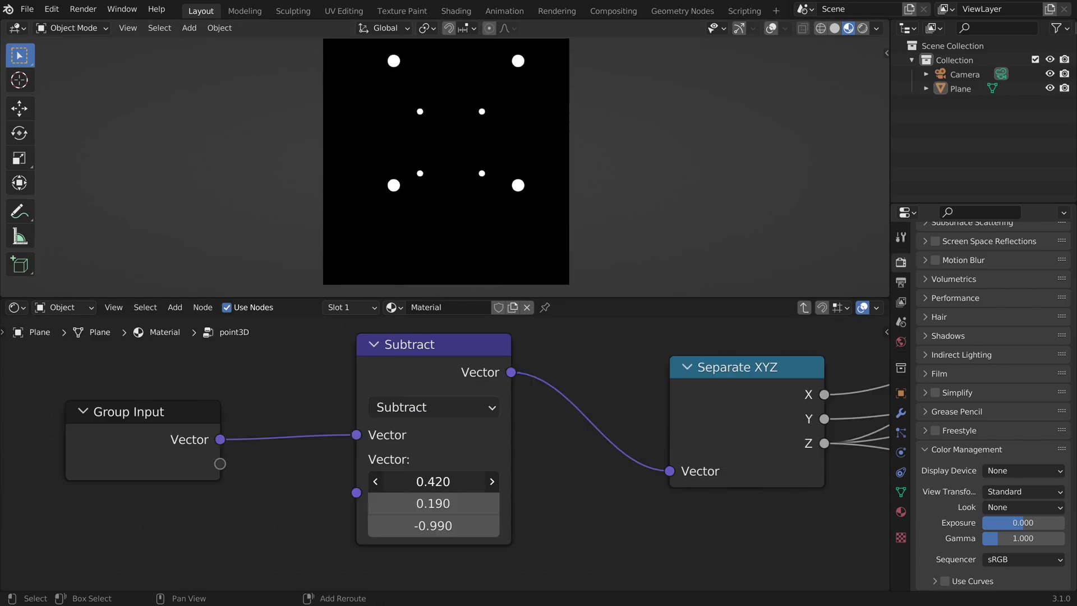
{"action": "left_click_drag", "start_coordinate": [433, 503], "coordinate": [456, 481]}
Show the viewport overlays and orbit around the plane in perspective to examine the projected points
{"action": "left_click", "coordinate": [770, 28]}
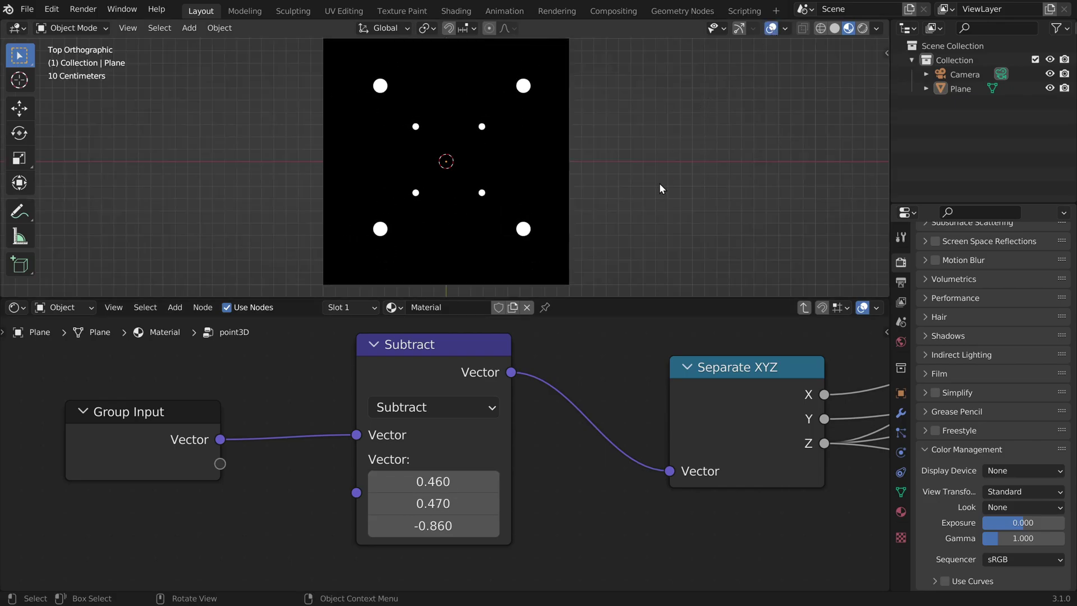
{"action": "key", "text": "KP_5"}
{"action": "middle_click_drag", "start_coordinate": [654, 250], "coordinate": [422, 179]}
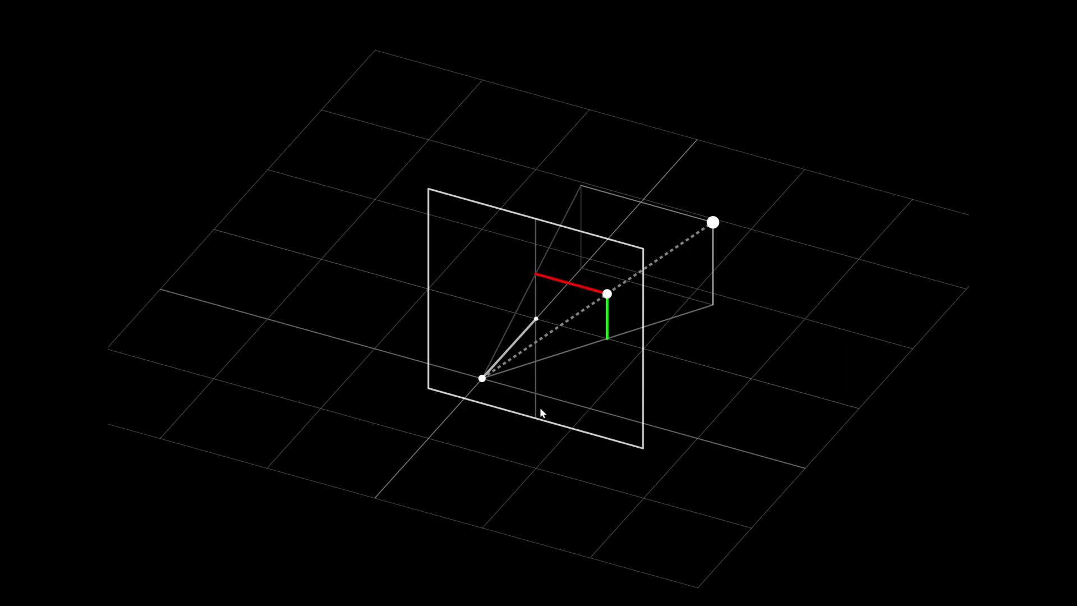
{"action": "key", "text": "Right"}
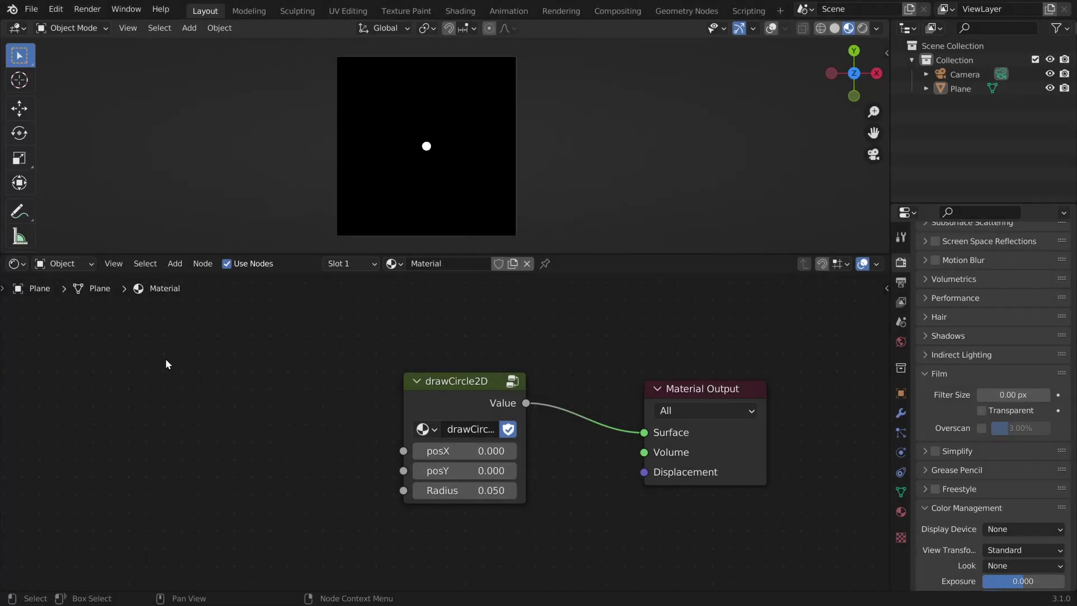
Add a Separate XYZ node and place it well to the left of the drawCircle2D node
{"action": "middle_click_drag", "start_coordinate": [166, 358], "coordinate": [329, 340]}
{"action": "scroll", "coordinate": [329, 340], "scroll_direction": "up", "scroll_amount": 2}
{"action": "key", "text": "shift+a"}
{"action": "type", "text": "ssep"}
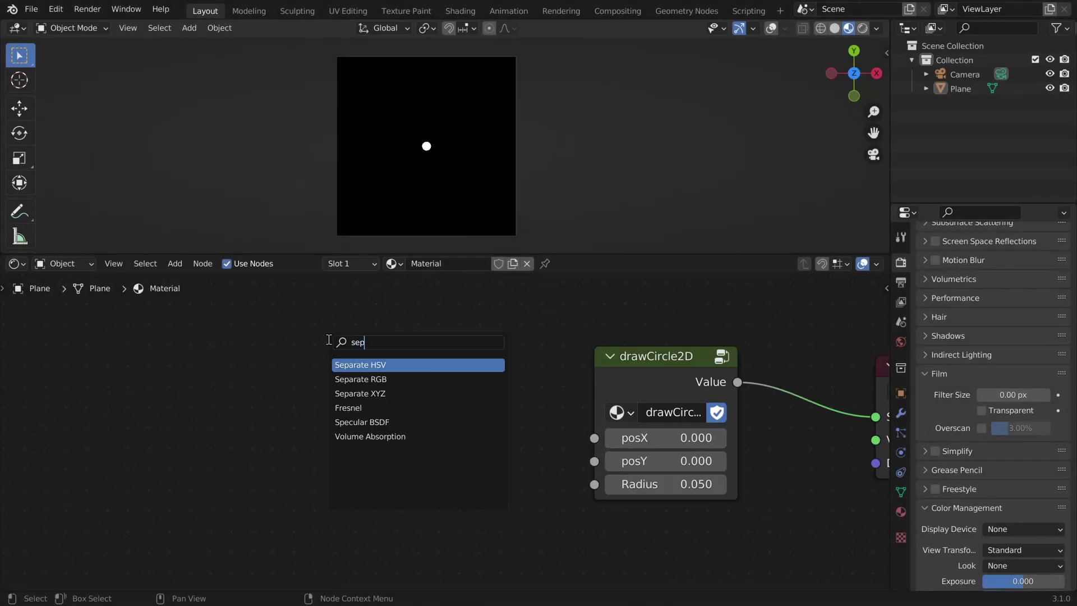
{"action": "key", "text": "Down"}
{"action": "key", "text": "Down"}
{"action": "key", "text": "Return"}
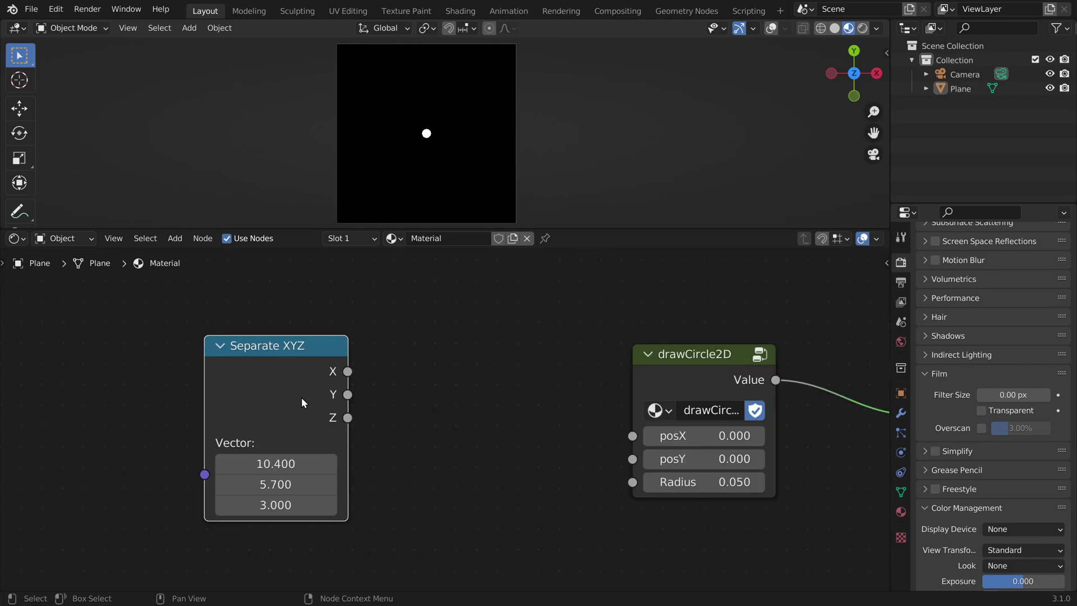
{"action": "left_click_drag", "start_coordinate": [373, 346], "coordinate": [315, 430]}
{"action": "left_click_drag", "start_coordinate": [623, 415], "coordinate": [638, 448]}
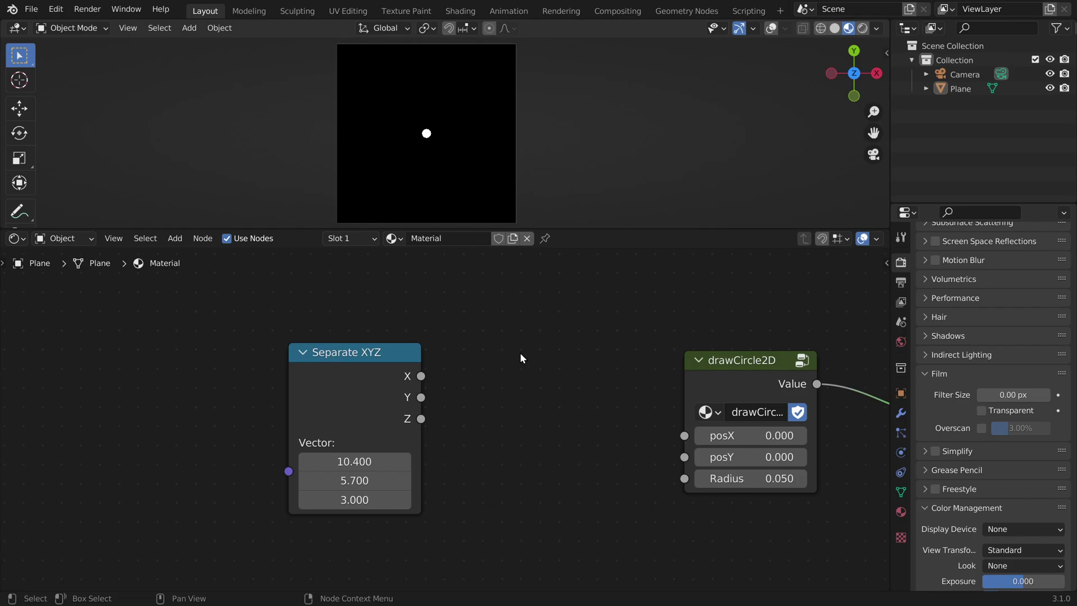
{"action": "left_click_drag", "start_coordinate": [402, 364], "coordinate": [247, 367]}
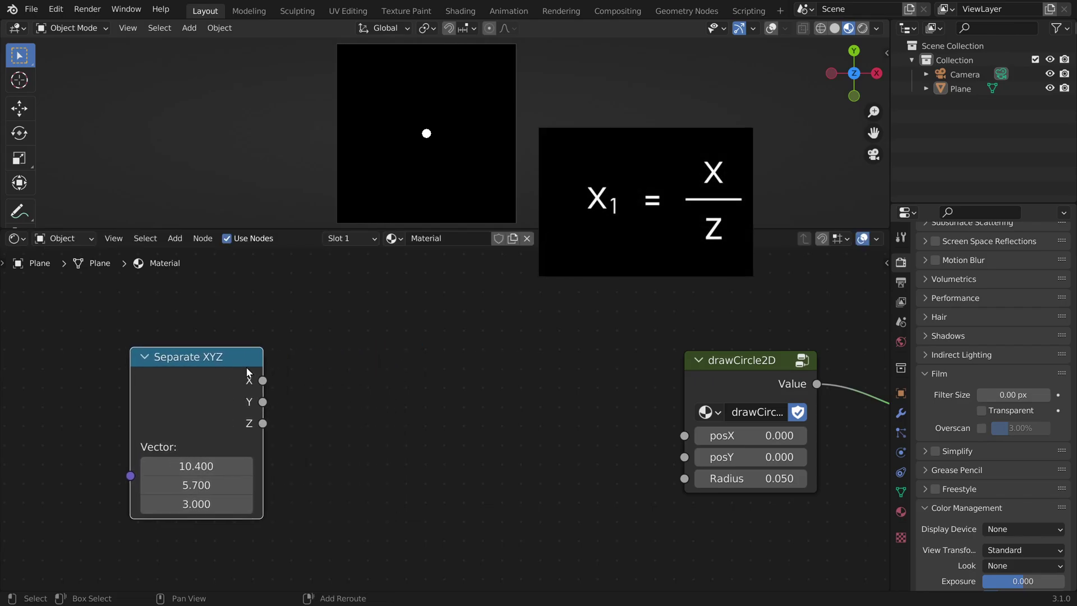
Add a Math node set to Divide between the Separate XYZ and drawCircle2D nodes
{"action": "key", "text": "shift+a"}
{"action": "left_click", "coordinate": [426, 318]}
{"action": "type", "text": "math"}
{"action": "key", "text": "Return"}
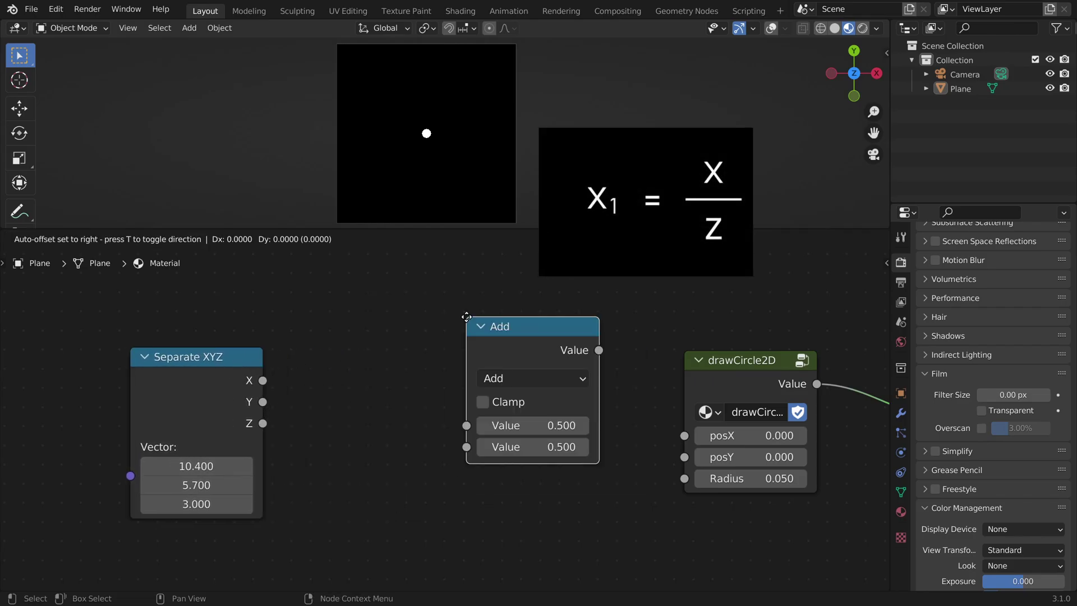
{"action": "left_click", "coordinate": [438, 349]}
{"action": "left_click", "coordinate": [438, 352]}
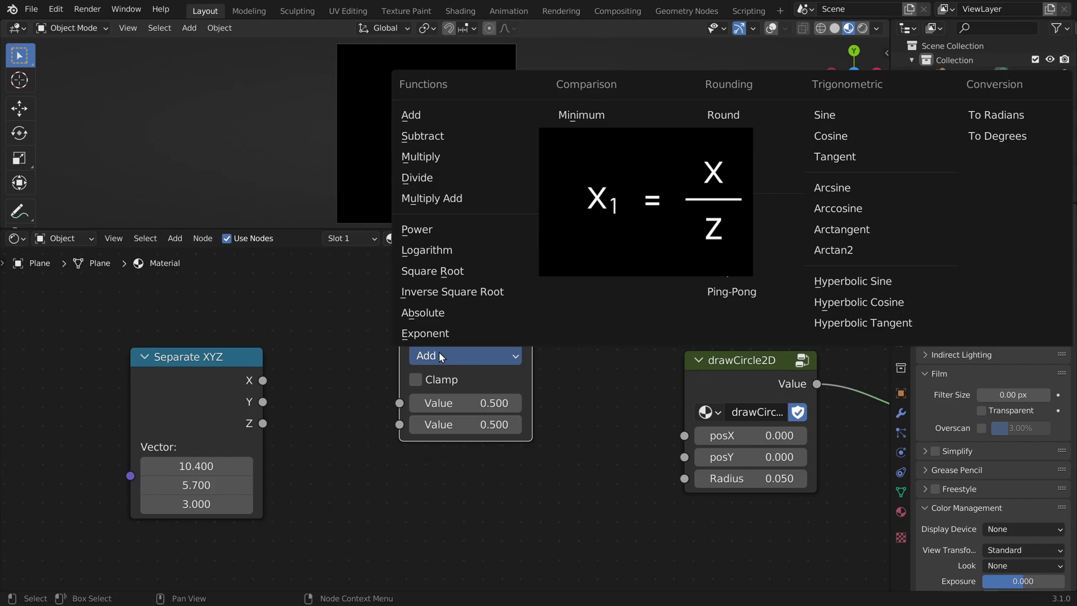
{"action": "left_click", "coordinate": [429, 177]}
Link X and Z of Separate XYZ into the Divide node's first and second values, and its result into posX
{"action": "left_click_drag", "start_coordinate": [263, 380], "coordinate": [399, 403]}
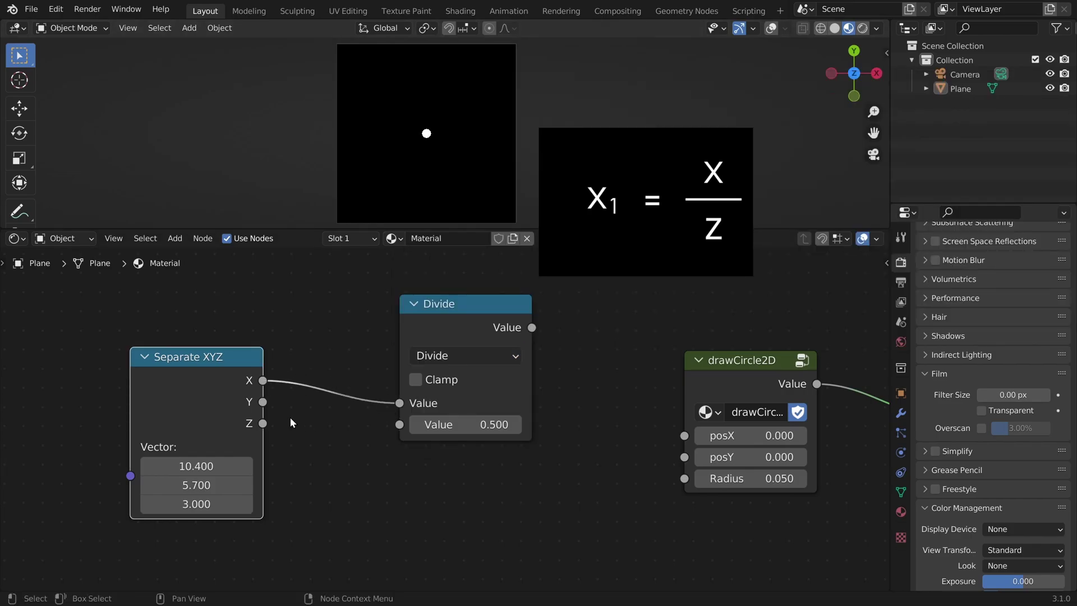
{"action": "left_click_drag", "start_coordinate": [263, 425], "coordinate": [412, 429]}
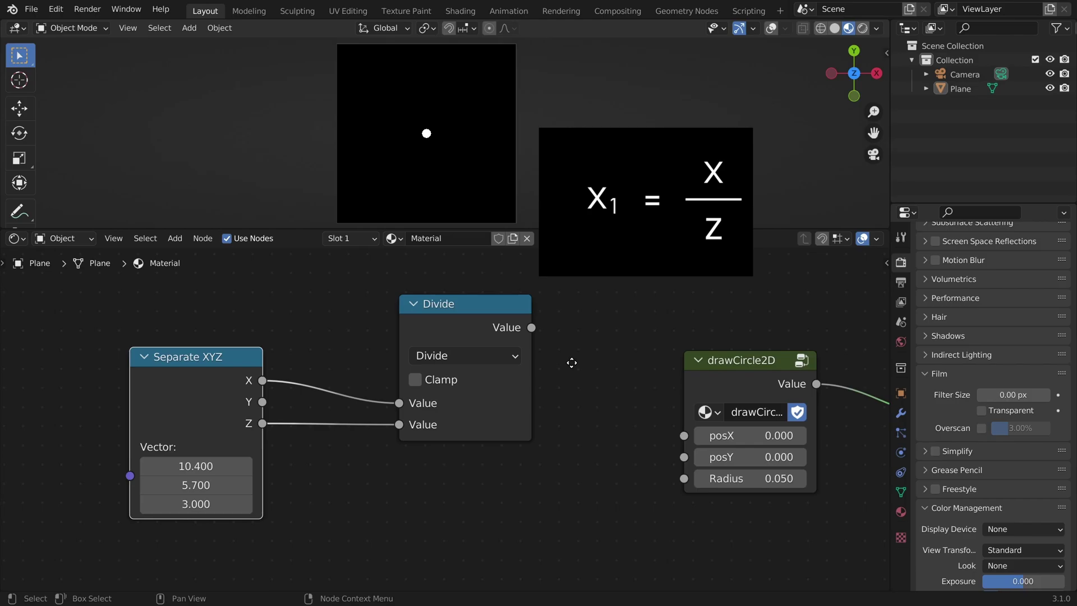
{"action": "middle_click_drag", "start_coordinate": [569, 361], "coordinate": [496, 362]}
{"action": "left_click_drag", "start_coordinate": [457, 329], "coordinate": [610, 435]}
Collapse the Divide node and place a duplicate of it directly below
{"action": "middle_click_drag", "start_coordinate": [347, 397], "coordinate": [420, 389]}
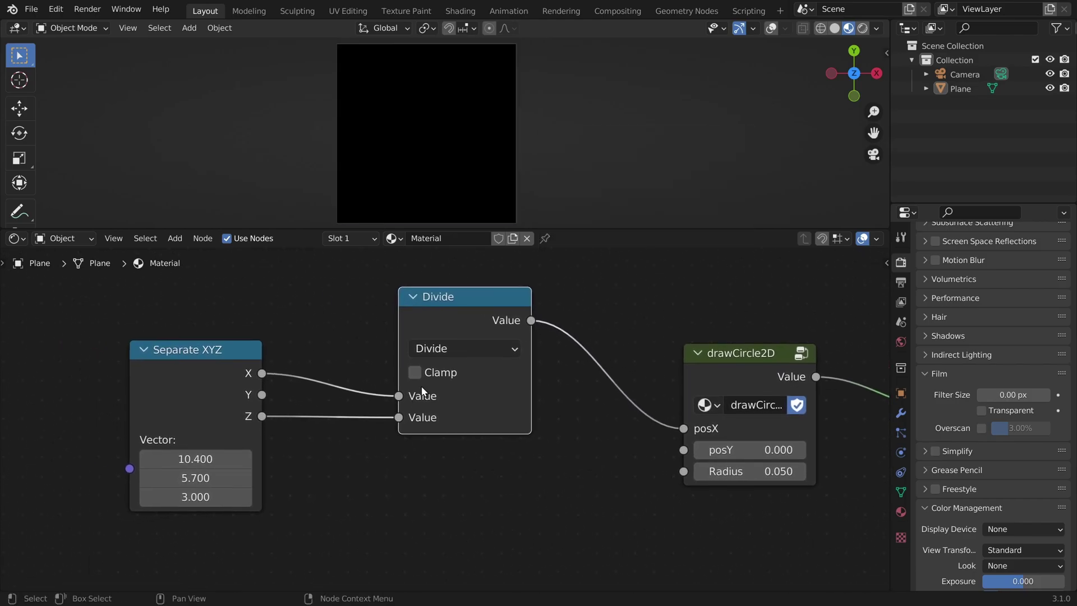
{"action": "key", "text": "h"}
{"action": "left_click_drag", "start_coordinate": [435, 297], "coordinate": [427, 373]}
{"action": "key", "text": "shift+d"}
{"action": "left_click", "coordinate": [423, 409]}
Link Y and Z into the second Divide node's first and second values, and its result into posY
{"action": "left_click_drag", "start_coordinate": [262, 394], "coordinate": [277, 403]}
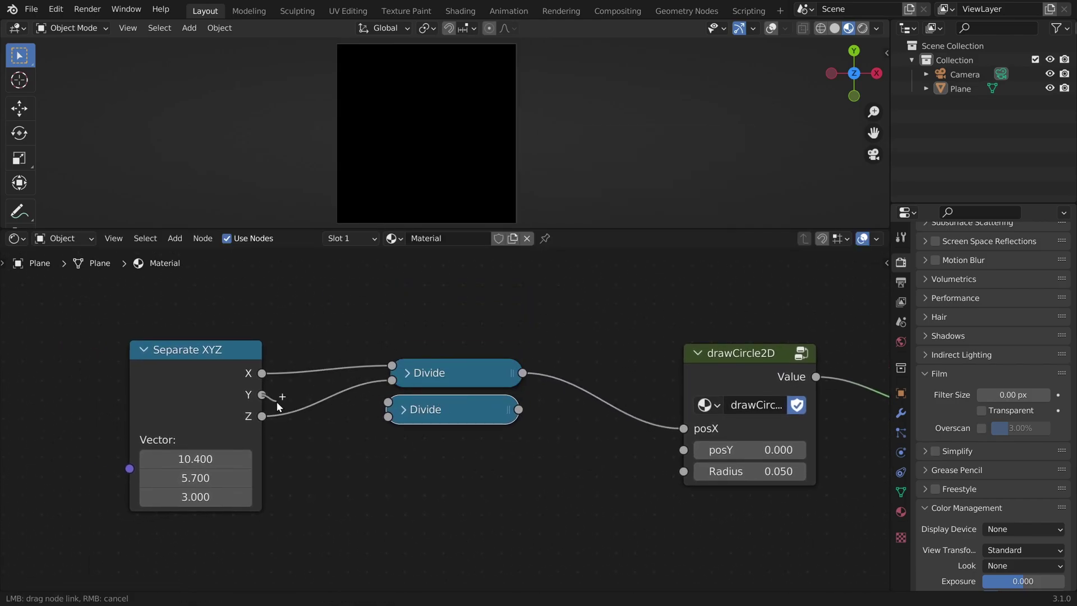
{"action": "left_click_drag", "start_coordinate": [385, 402], "coordinate": [388, 402]}
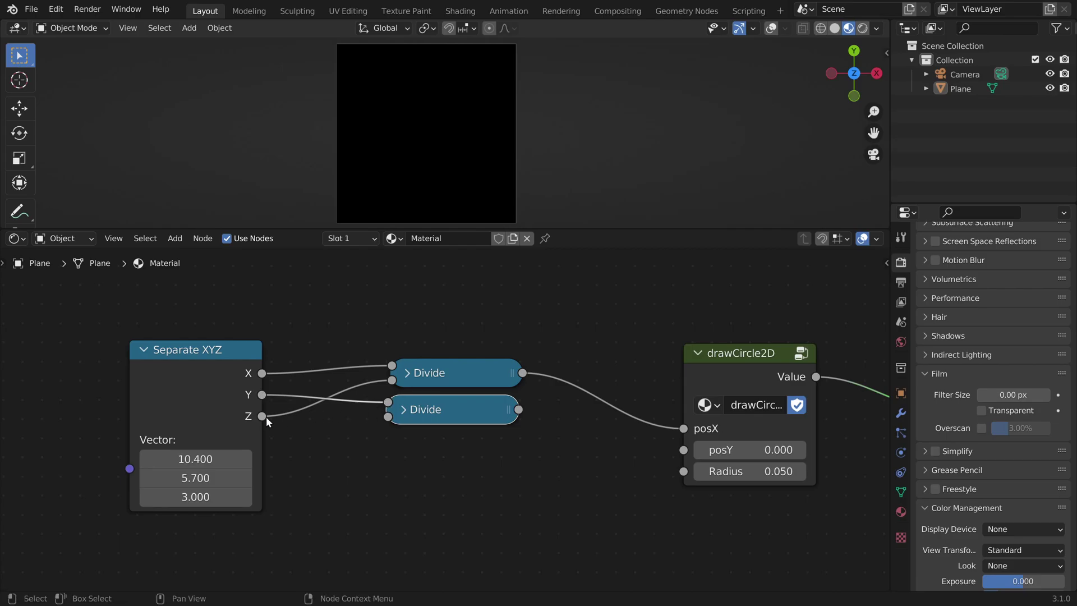
{"action": "left_click_drag", "start_coordinate": [262, 416], "coordinate": [388, 416]}
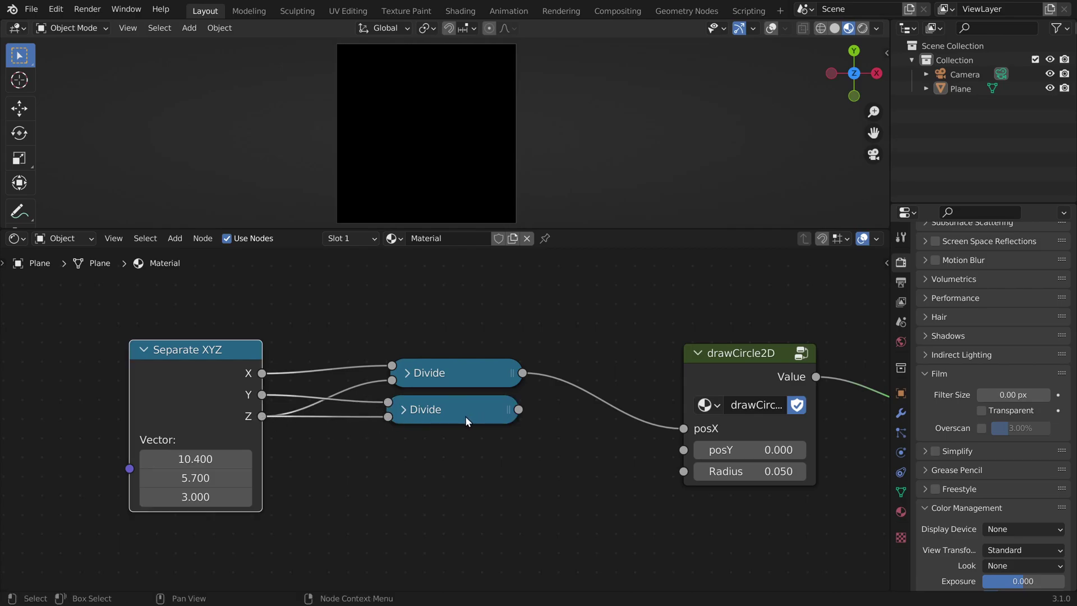
{"action": "left_click_drag", "start_coordinate": [519, 409], "coordinate": [681, 449]}
{"action": "left_click_drag", "start_coordinate": [680, 449], "coordinate": [683, 450]}
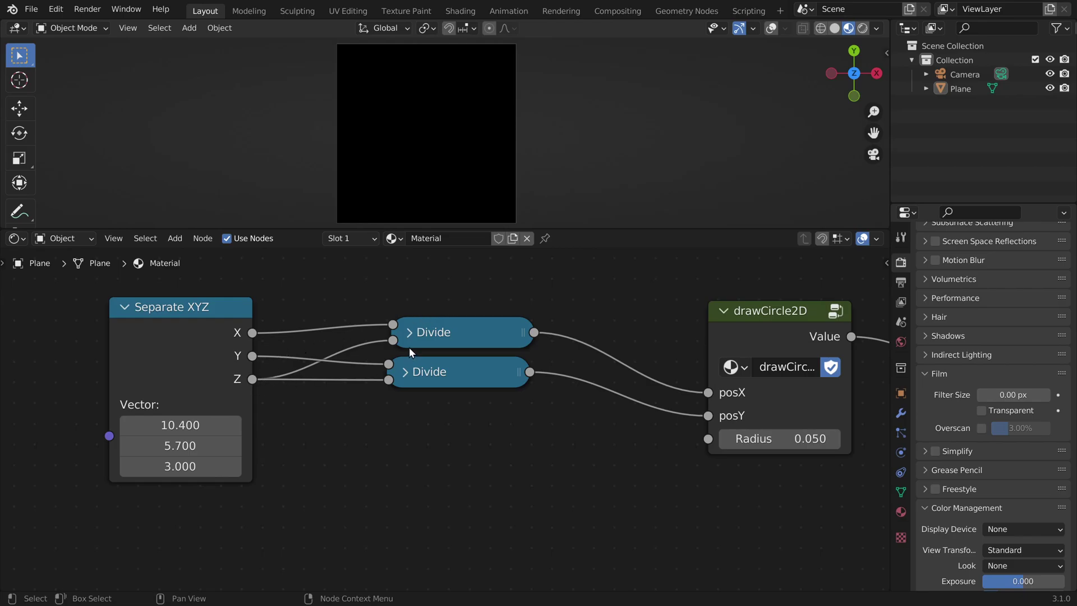
Duplicate the second Divide node below it, expand the copy and set its first value to 0.05
{"action": "left_click", "coordinate": [422, 378]}
{"action": "key", "text": "shift+d"}
{"action": "left_click", "coordinate": [419, 416]}
{"action": "key", "text": "h"}
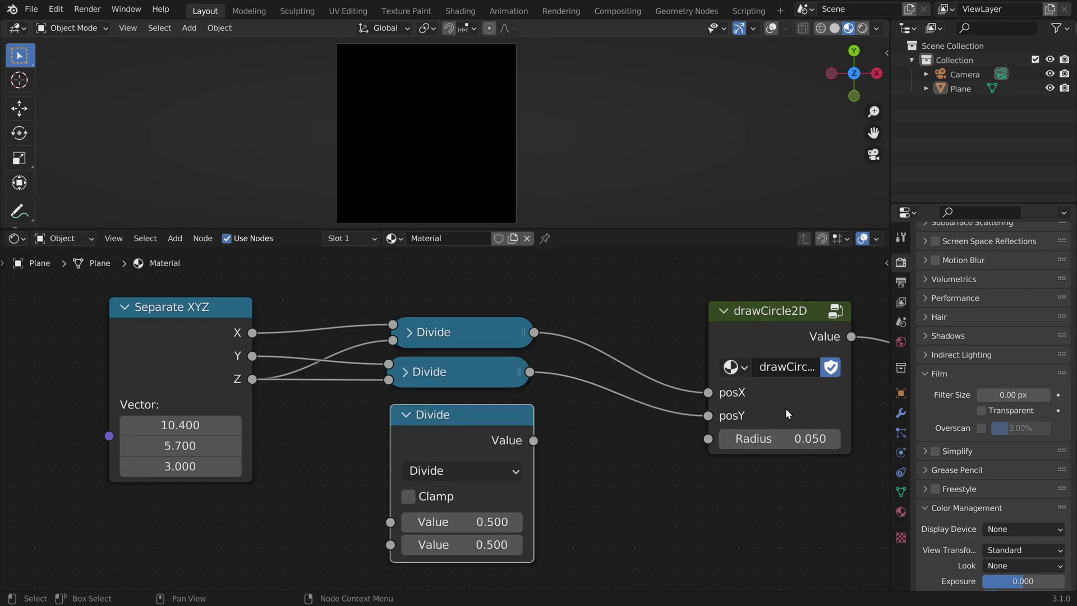
{"action": "left_click", "coordinate": [460, 522]}
{"action": "type", "text": ".05"}
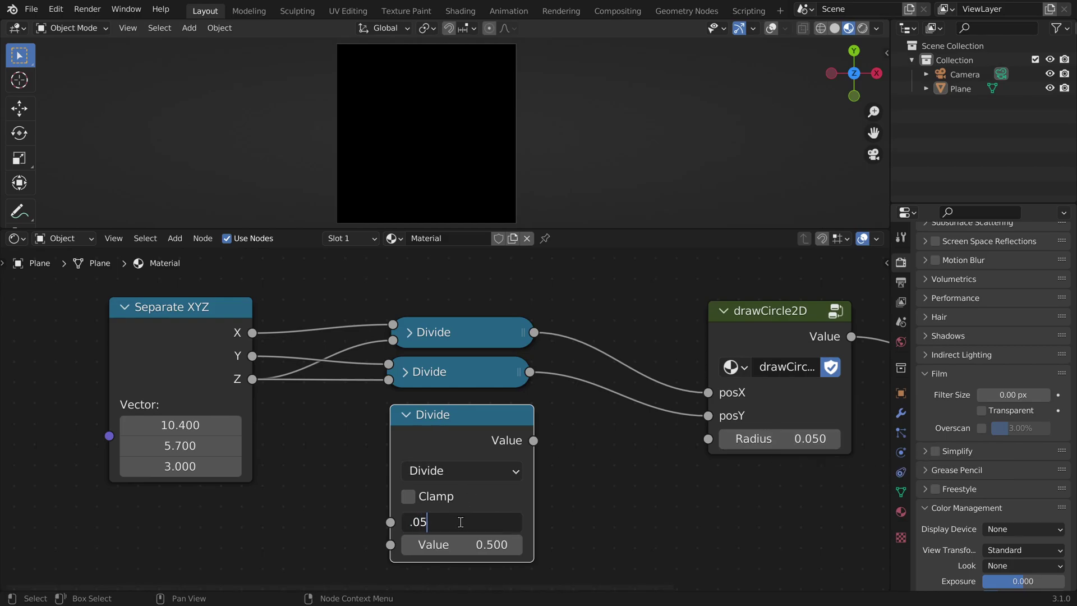
{"action": "key", "text": "Return"}
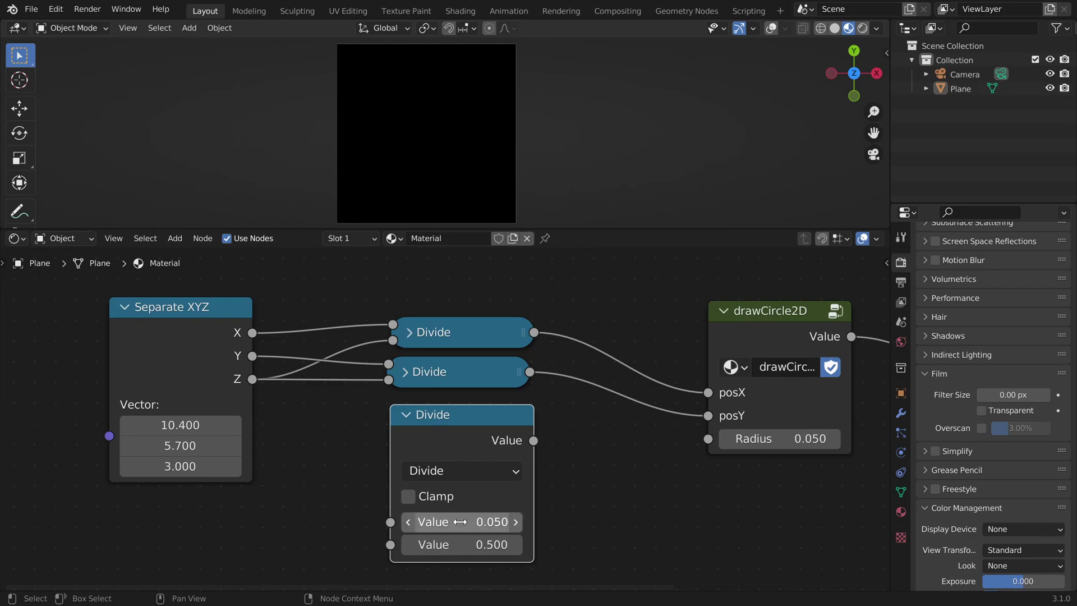
Link Z into the third Divide node's second value, collapse the node and link its result into Radius
{"action": "left_click_drag", "start_coordinate": [254, 379], "coordinate": [391, 545]}
{"action": "left_click", "coordinate": [407, 415]}
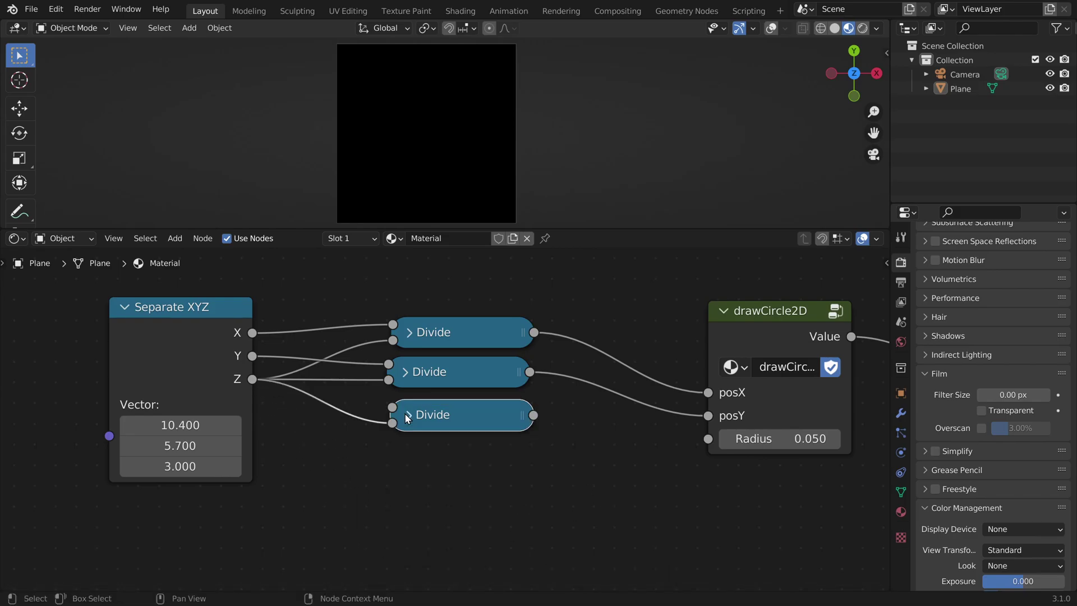
{"action": "left_click_drag", "start_coordinate": [542, 416], "coordinate": [718, 432]}
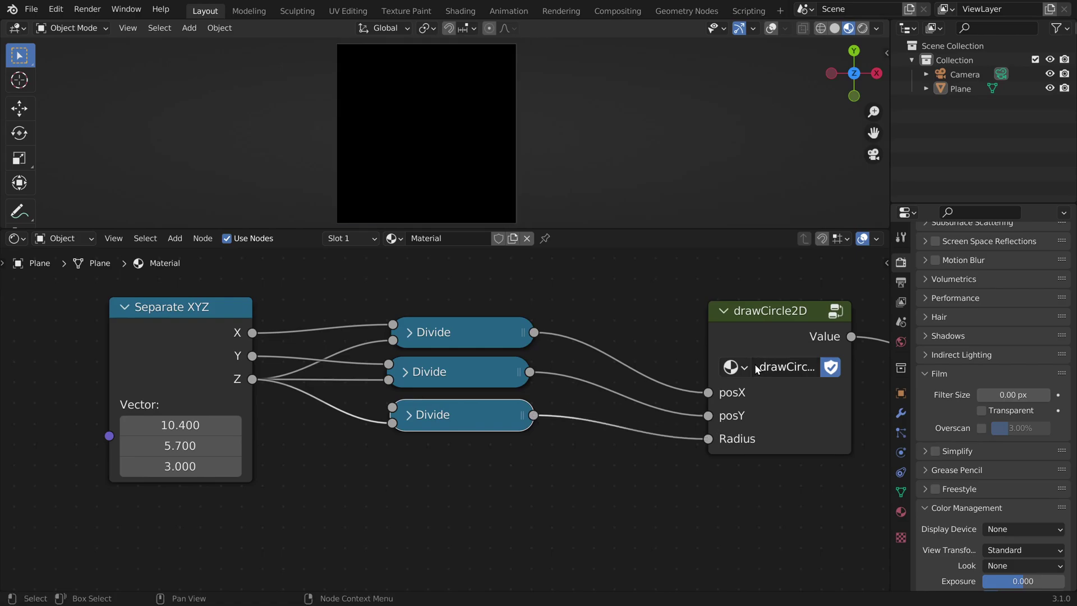
Reset the Separate XYZ vector and set it to 0.100, 0.130, 1.850, enlarging the viewport area above the node editor
{"action": "key", "text": "BackSpace"}
{"action": "left_click_drag", "start_coordinate": [178, 468], "coordinate": [197, 468]}
{"action": "left_click_drag", "start_coordinate": [178, 446], "coordinate": [185, 446]}
{"action": "left_click_drag", "start_coordinate": [179, 425], "coordinate": [194, 425]}
{"action": "left_click_drag", "start_coordinate": [179, 466], "coordinate": [225, 466]}
{"action": "left_click_drag", "start_coordinate": [557, 229], "coordinate": [558, 335]}
{"action": "left_click_drag", "start_coordinate": [170, 559], "coordinate": [310, 559]}
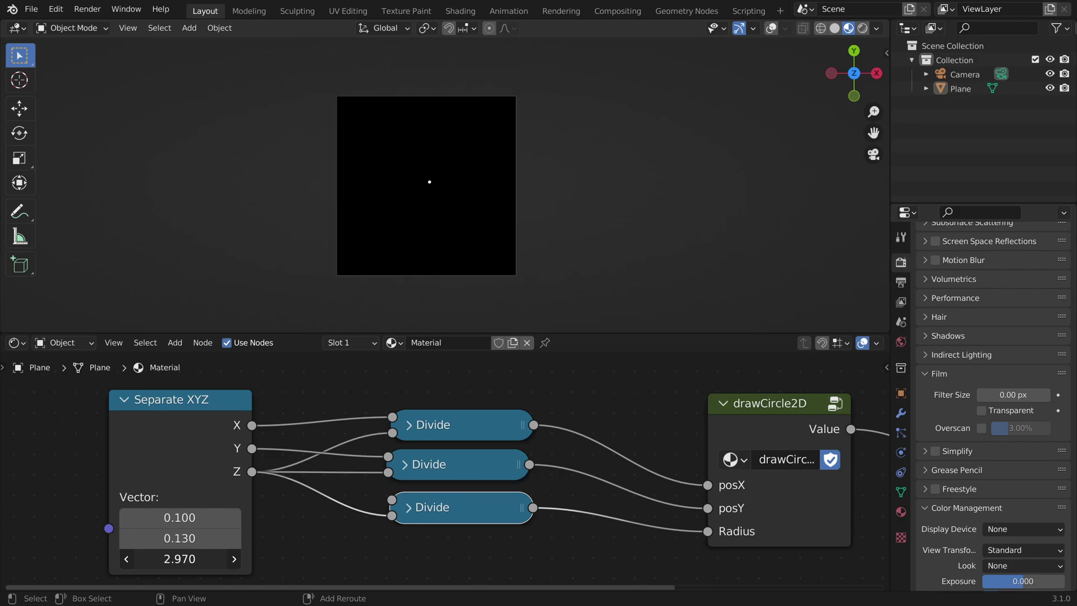
{"action": "left_click_drag", "start_coordinate": [224, 559], "coordinate": [87, 559]}
Group the Separate XYZ, three Divide and drawCircle2D nodes into one node group and return to the material level
{"action": "middle_click_drag", "start_coordinate": [536, 345], "coordinate": [525, 351]}
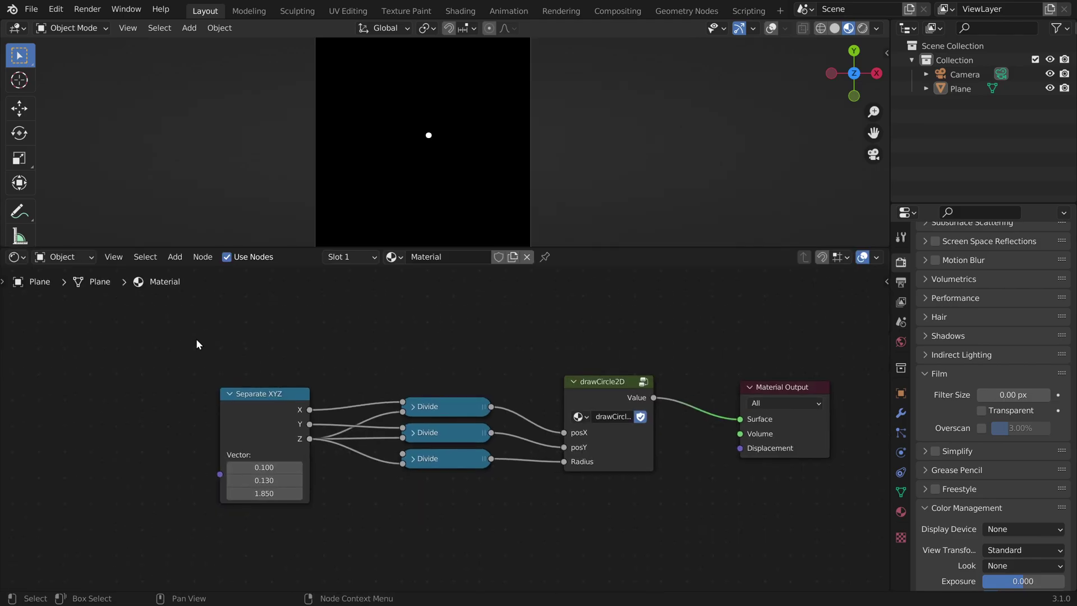
{"action": "left_click_drag", "start_coordinate": [191, 331], "coordinate": [669, 531]}
{"action": "key", "text": "ctrl+g"}
{"action": "key", "text": "Tab"}
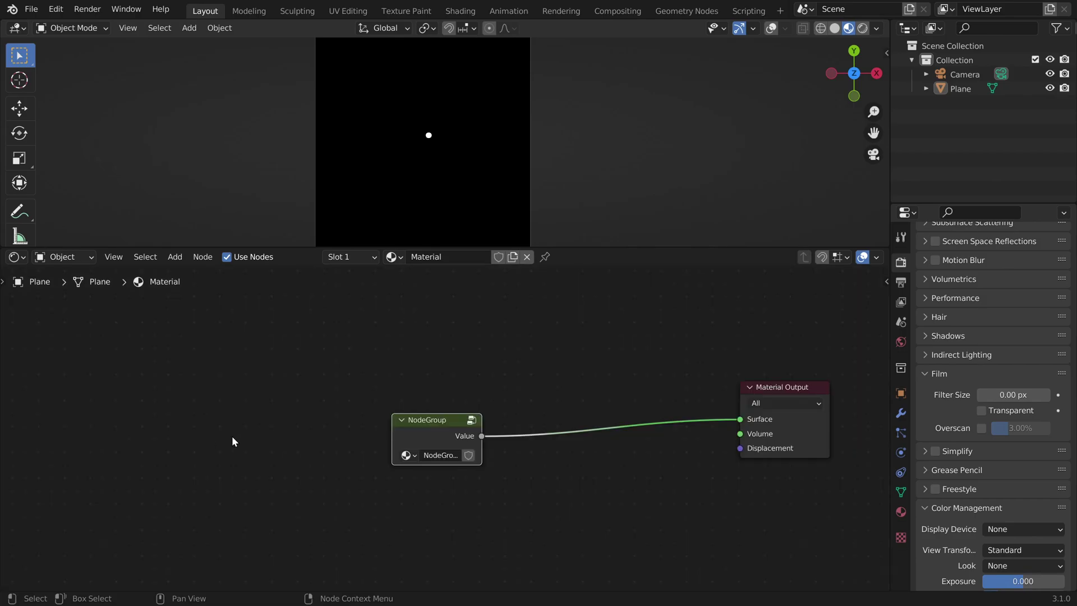
Protect the node group with a fake user and name it Point3D
{"action": "scroll", "coordinate": [449, 437], "scroll_direction": "up", "scroll_amount": 8}
{"action": "left_click", "coordinate": [489, 478]}
{"action": "left_click", "coordinate": [453, 477]}
{"action": "type", "text": "p"}
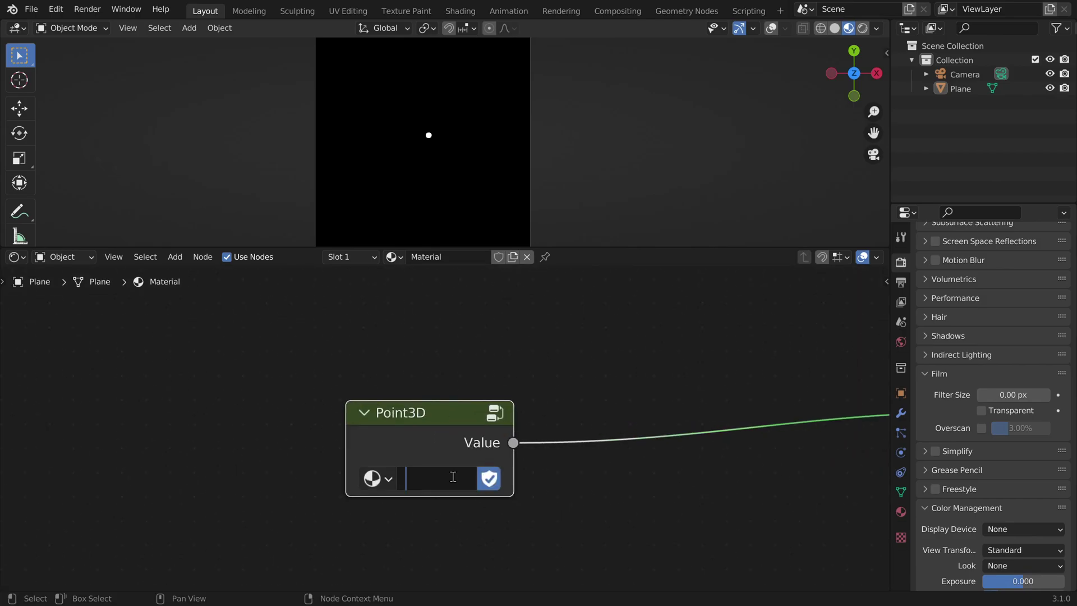
{"action": "type", "text": "Point3D"}
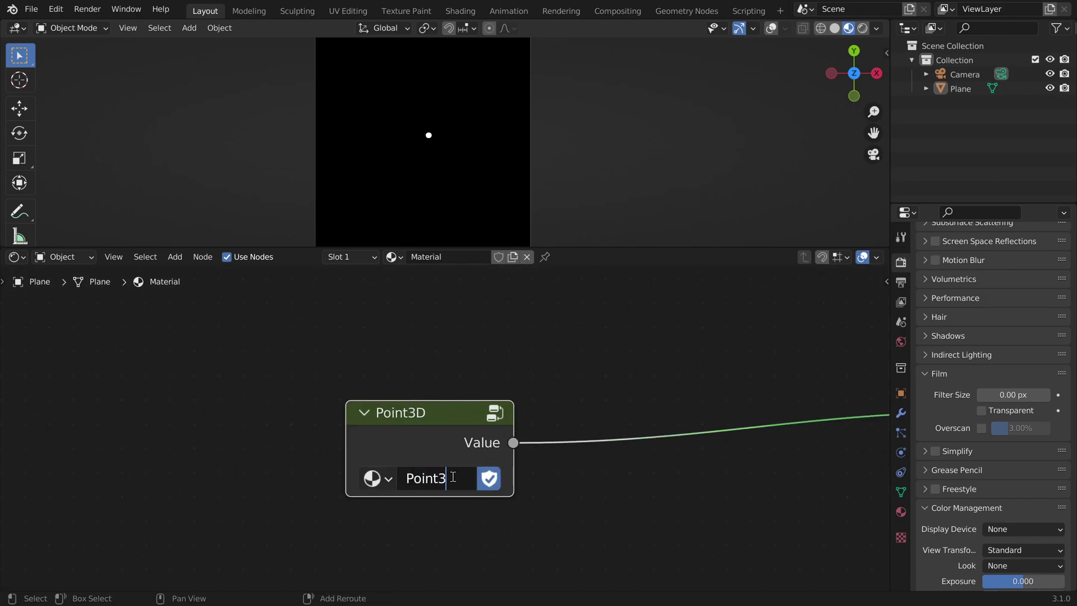
{"action": "key", "text": "Return"}
Inside the Point3D group, expose the Separate XYZ vector as a group input, and return to the material level
{"action": "key", "text": "Tab"}
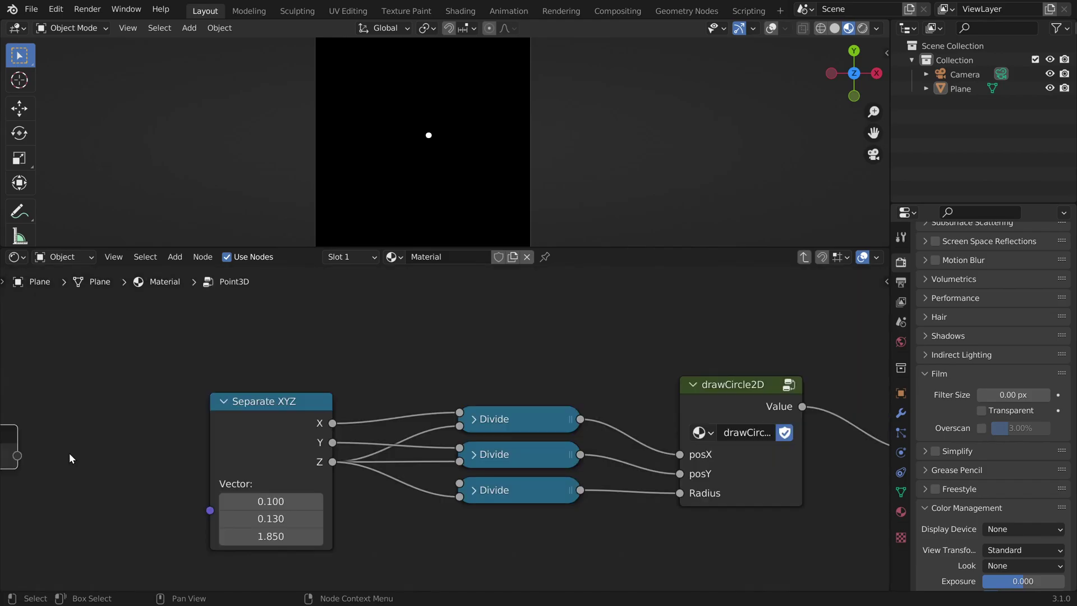
{"action": "middle_click_drag", "start_coordinate": [56, 439], "coordinate": [314, 409]}
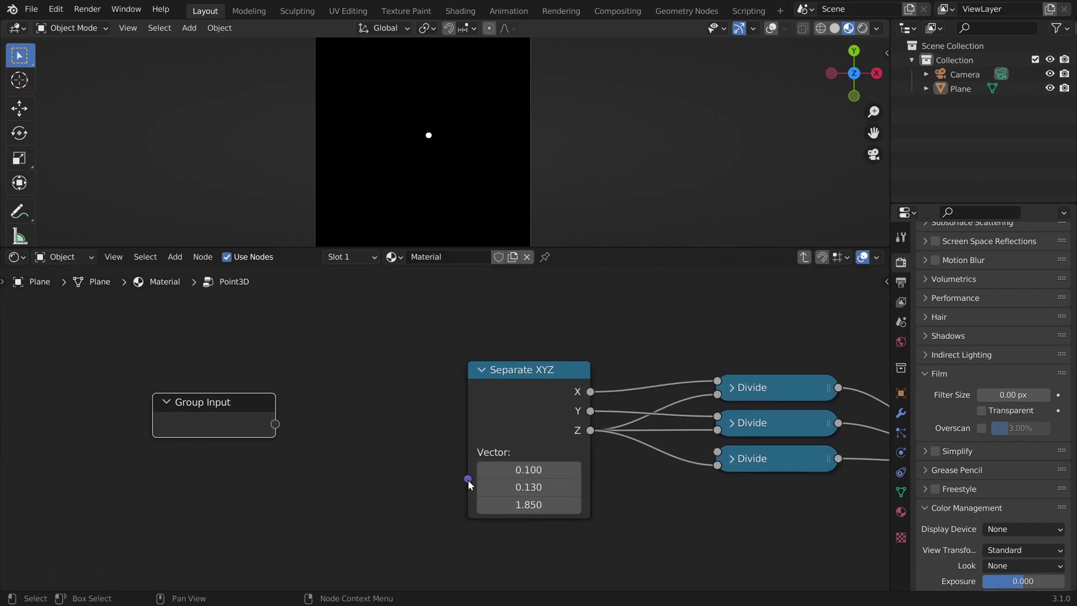
{"action": "left_click_drag", "start_coordinate": [468, 478], "coordinate": [276, 424]}
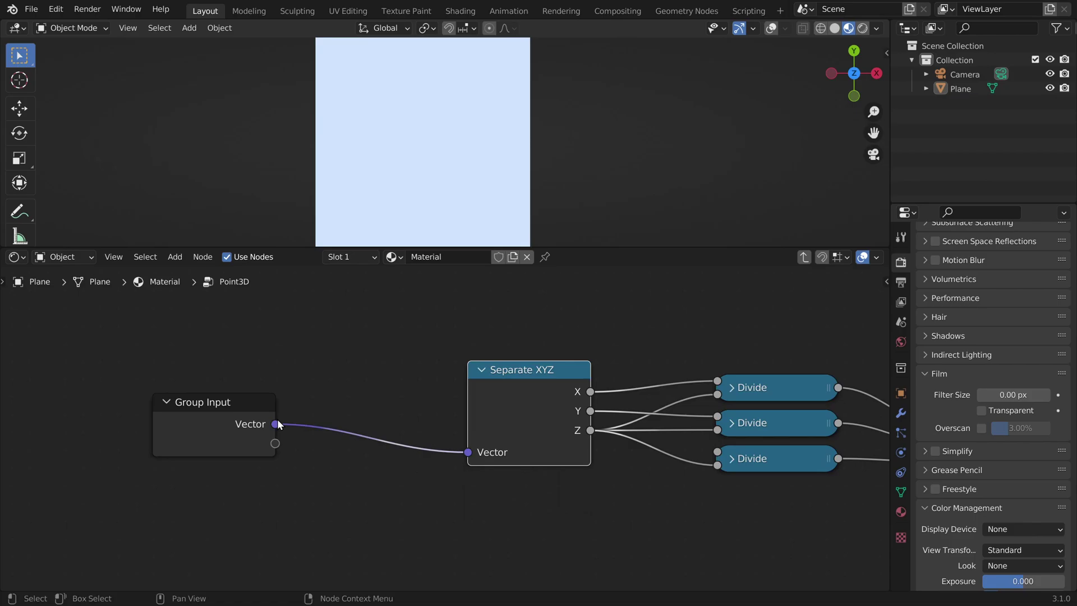
{"action": "key", "text": "Tab"}
{"action": "scroll", "coordinate": [379, 462], "scroll_direction": "up", "scroll_amount": 3}
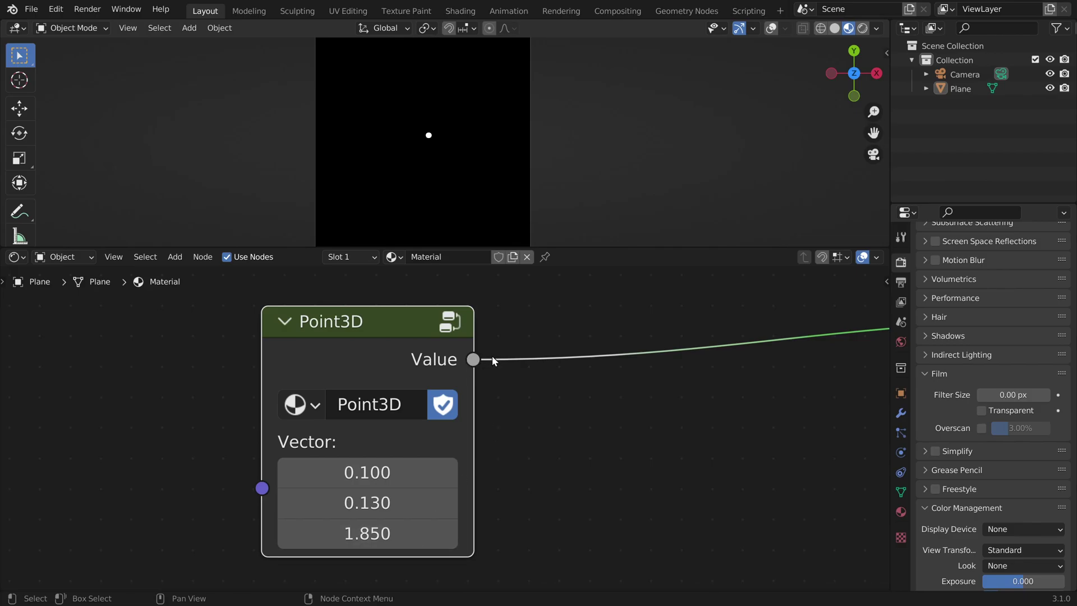
Move the Point3D node higher in the graph and place a duplicate of it directly below
{"action": "scroll", "coordinate": [506, 364], "scroll_direction": "down", "scroll_amount": 9}
{"action": "left_click_drag", "start_coordinate": [411, 377], "coordinate": [387, 310]}
{"action": "scroll", "coordinate": [414, 314], "scroll_direction": "up", "scroll_amount": 3}
{"action": "key", "text": "shift+d"}
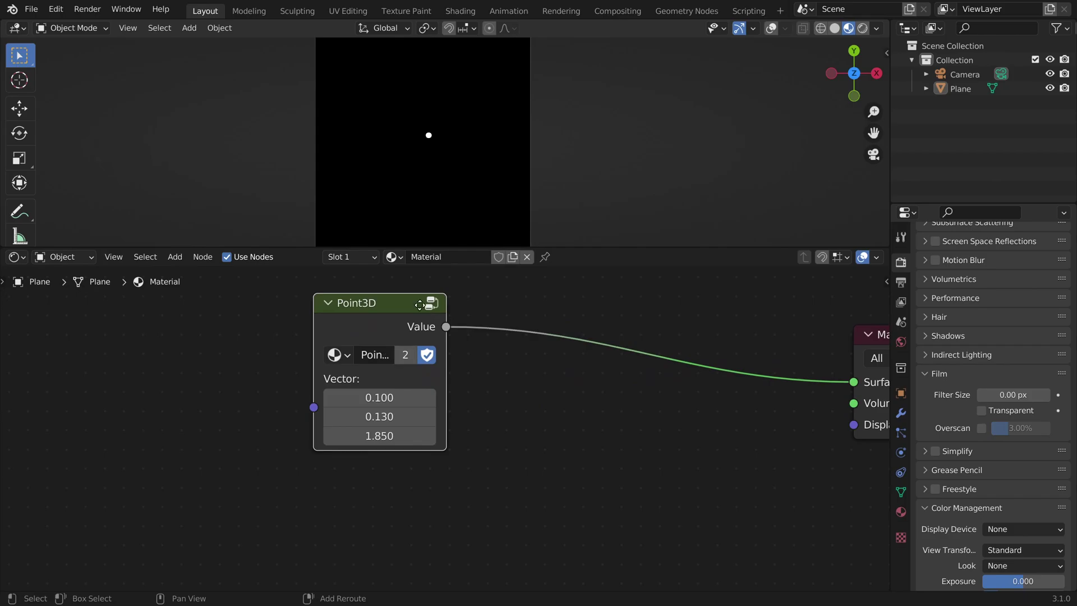
{"action": "key", "text": "shift+d"}
{"action": "left_click", "coordinate": [420, 460]}
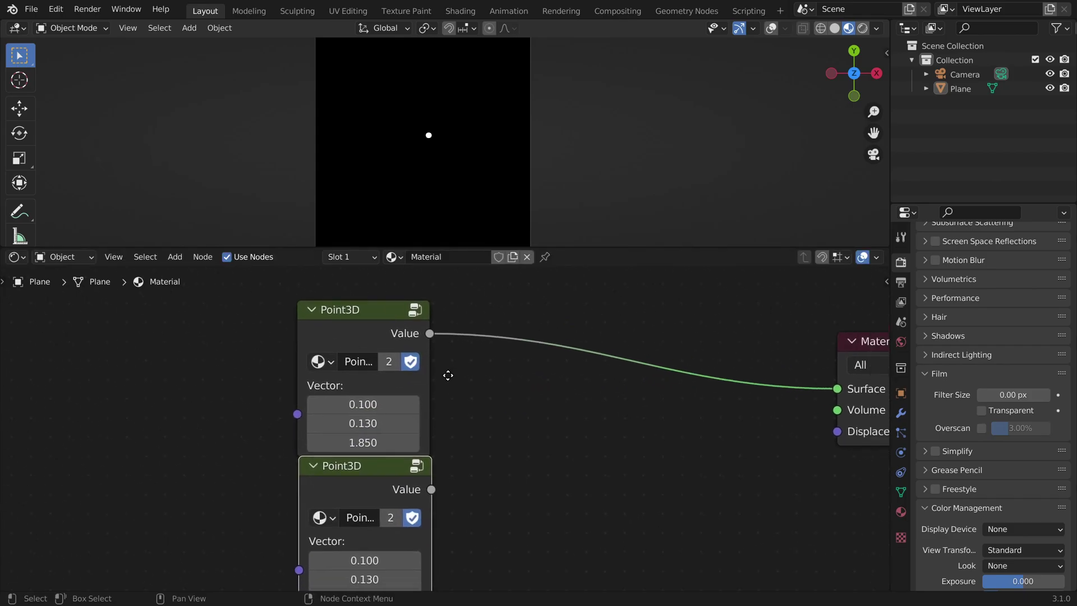
Insert a Math Add node between the first Point3D node and Material Output, and link the second Point3D into its other value
{"action": "middle_click_drag", "start_coordinate": [448, 374], "coordinate": [383, 377]}
{"action": "key", "text": "shift+a"}
{"action": "type", "text": "smath"}
{"action": "key", "text": "Return"}
{"action": "left_click", "coordinate": [474, 295]}
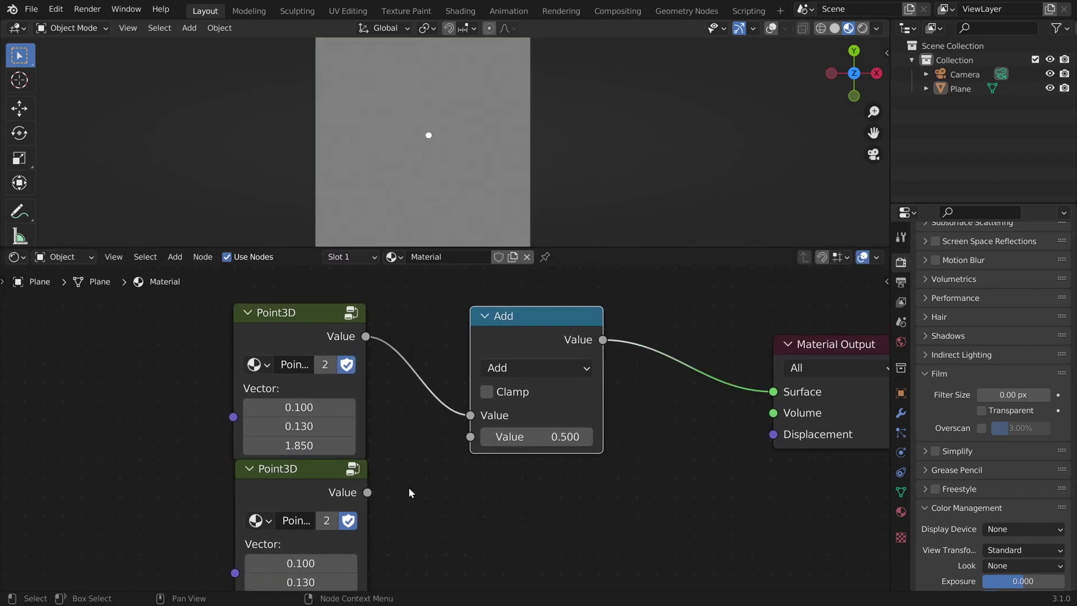
{"action": "left_click_drag", "start_coordinate": [368, 492], "coordinate": [471, 438]}
Set the second Point3D node's vector to -0.400, 0.330, 1.000
{"action": "middle_click_drag", "start_coordinate": [421, 494], "coordinate": [427, 458]}
{"action": "left_click_drag", "start_coordinate": [307, 527], "coordinate": [343, 528]}
{"action": "left_click_drag", "start_coordinate": [307, 565], "coordinate": [259, 565]}
{"action": "left_click_drag", "start_coordinate": [307, 546], "coordinate": [318, 545]}
{"action": "left_click_drag", "start_coordinate": [306, 526], "coordinate": [242, 525]}
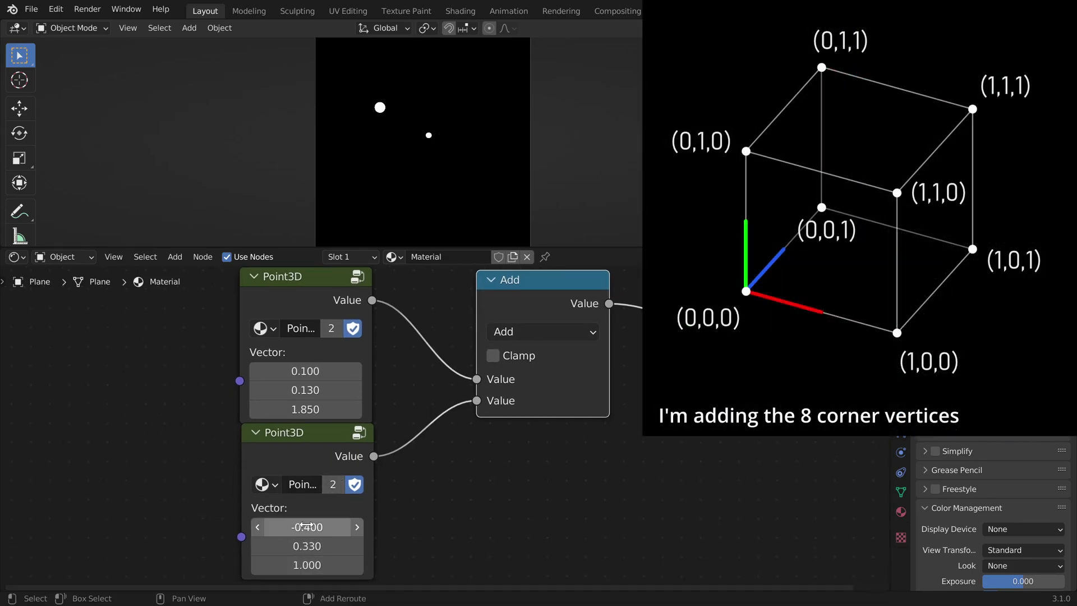
Extend the graph into a chain of eight collapsed Point3D nodes summed by Math Add nodes, one for each cube corner
{"action": "scroll", "coordinate": [306, 525], "scroll_direction": "down", "scroll_amount": 3}
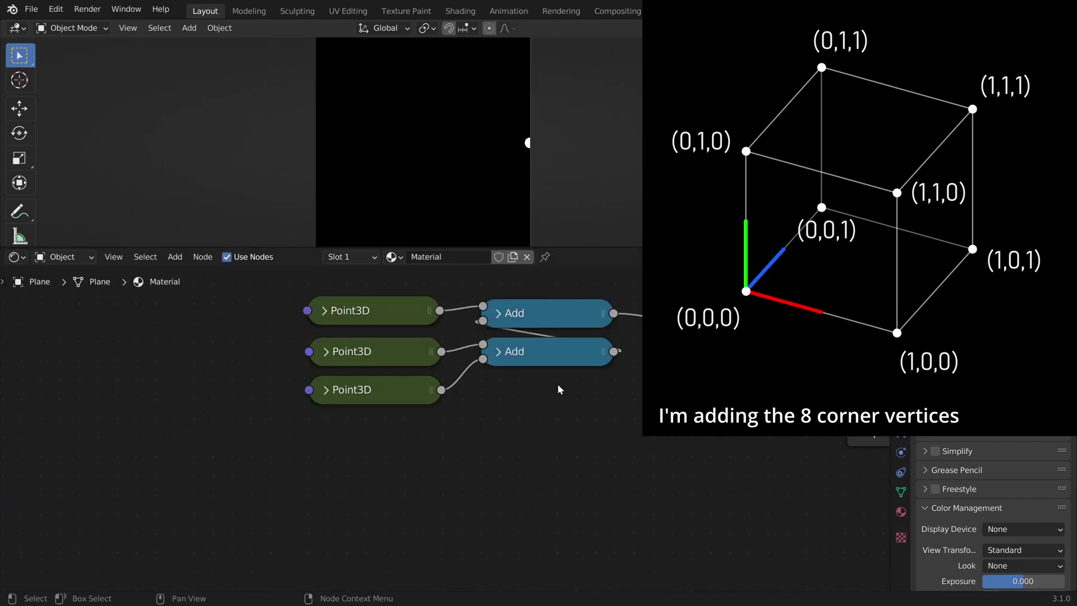
{"action": "left_click_drag", "start_coordinate": [305, 437], "coordinate": [629, 309]}
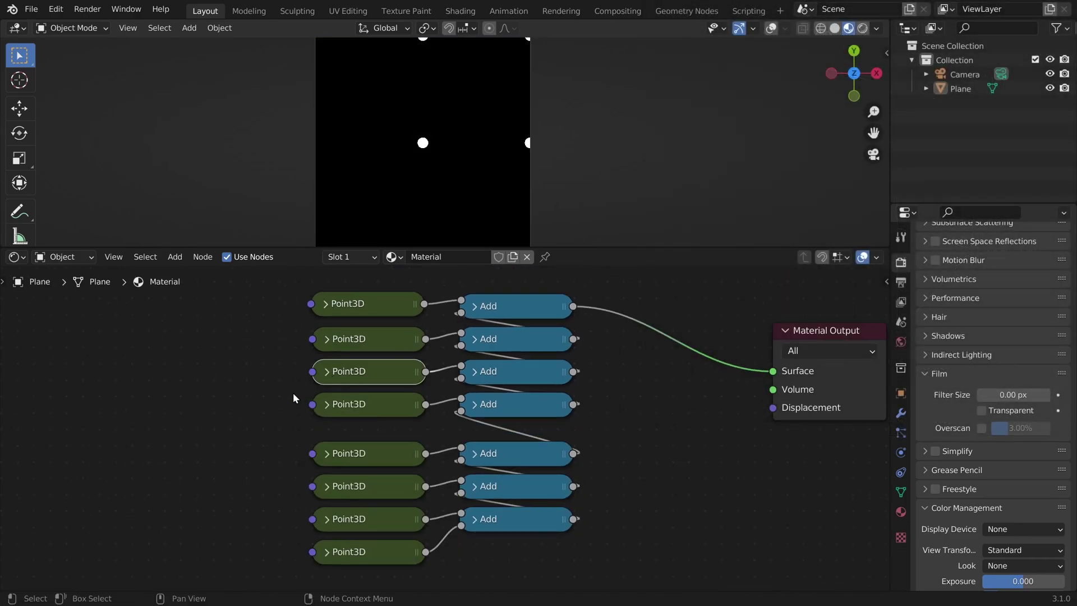
{"action": "left_click", "coordinate": [327, 372]}
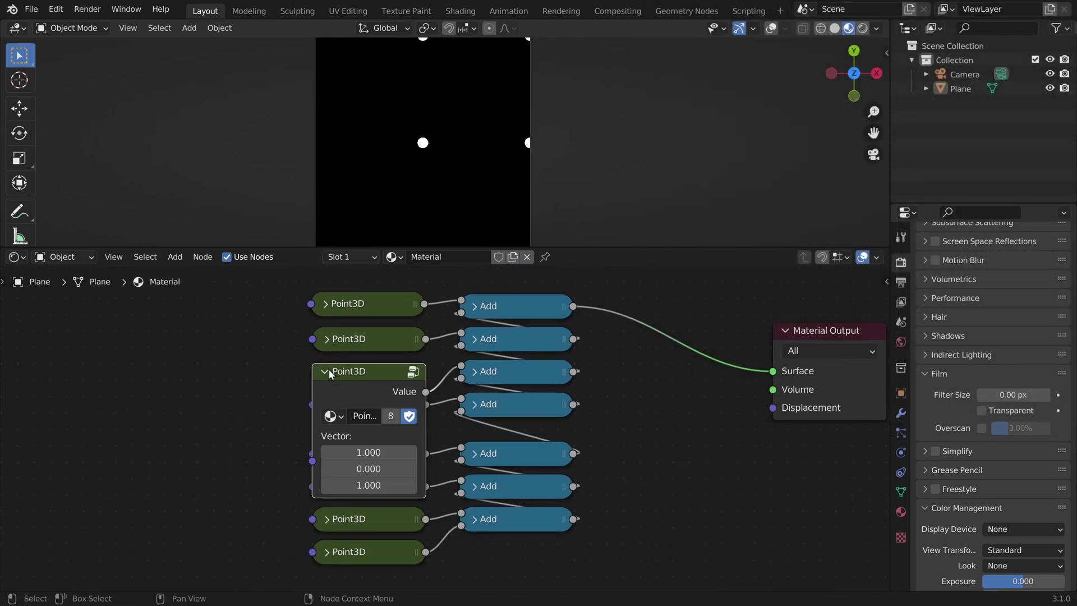
{"action": "left_click", "coordinate": [324, 373]}
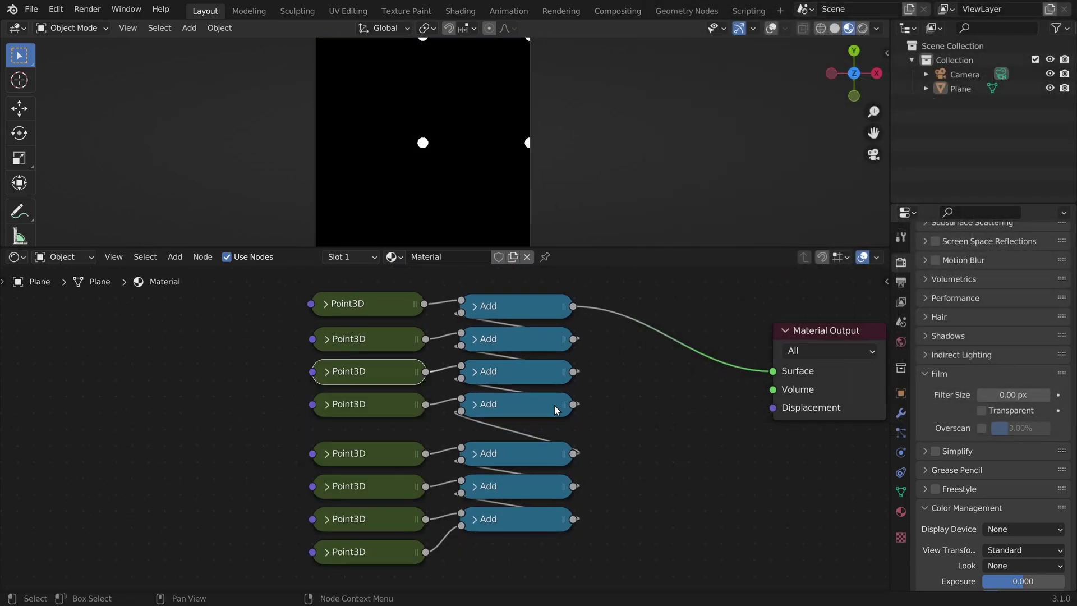
Open the topmost Point3D node group for editing
{"action": "middle_click_drag", "start_coordinate": [563, 375], "coordinate": [504, 388]}
{"action": "left_click", "coordinate": [382, 335]}
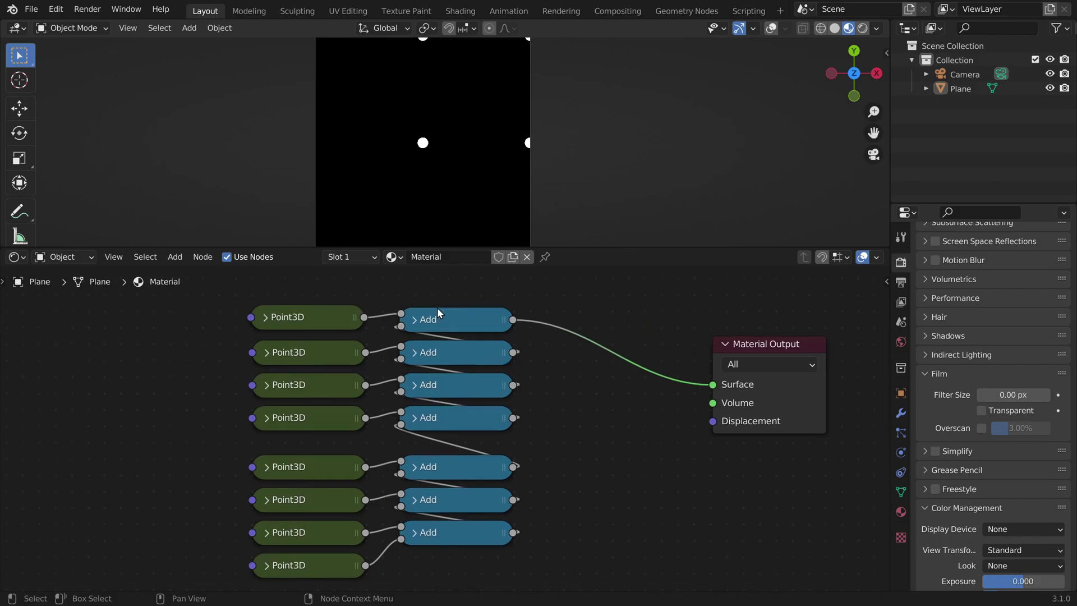
{"action": "scroll", "coordinate": [524, 337], "scroll_direction": "up", "scroll_amount": 3}
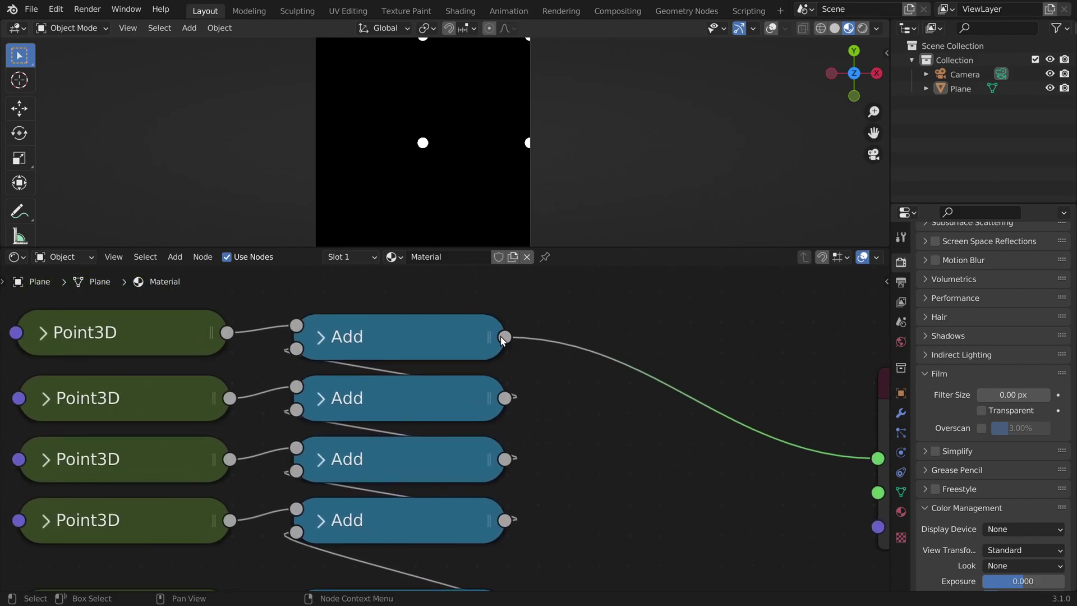
{"action": "scroll", "coordinate": [570, 441], "scroll_direction": "down", "scroll_amount": 6}
{"action": "left_click", "coordinate": [372, 327]}
{"action": "middle_click_drag", "start_coordinate": [339, 310], "coordinate": [439, 370]}
{"action": "scroll", "coordinate": [440, 370], "scroll_direction": "up", "scroll_amount": 6}
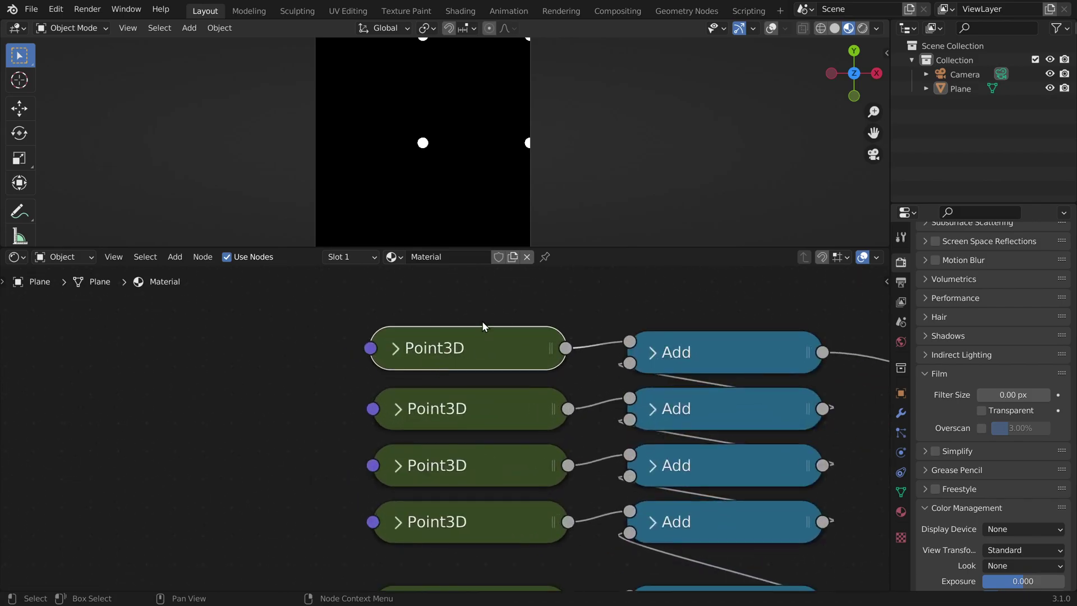
{"action": "key", "text": "Tab"}
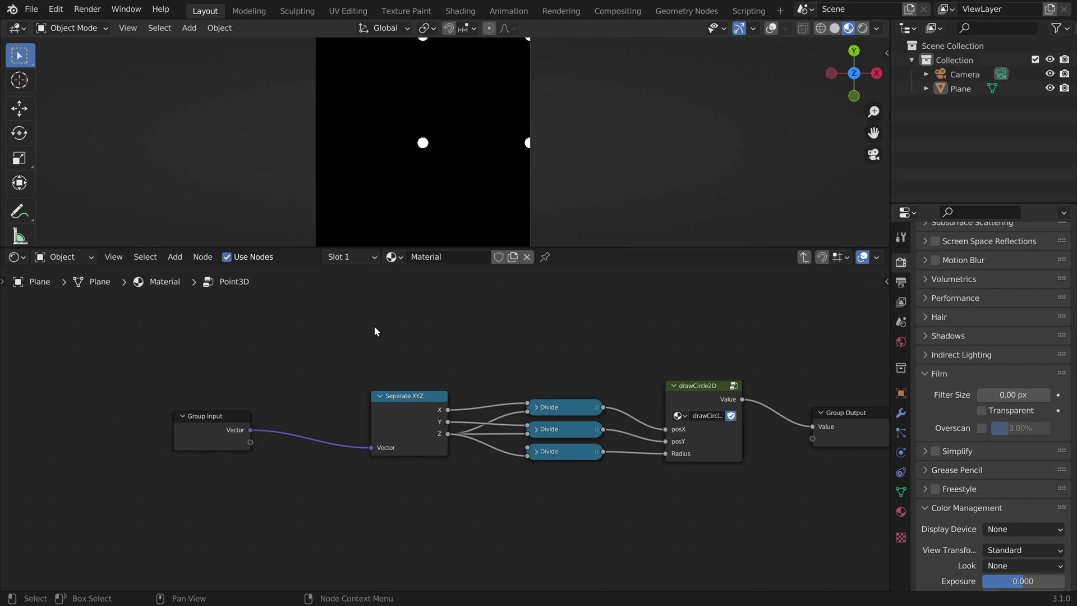
Move the Group Input node farther away from Separate XYZ to make room for more nodes
{"action": "left_click_drag", "start_coordinate": [374, 314], "coordinate": [742, 513]}
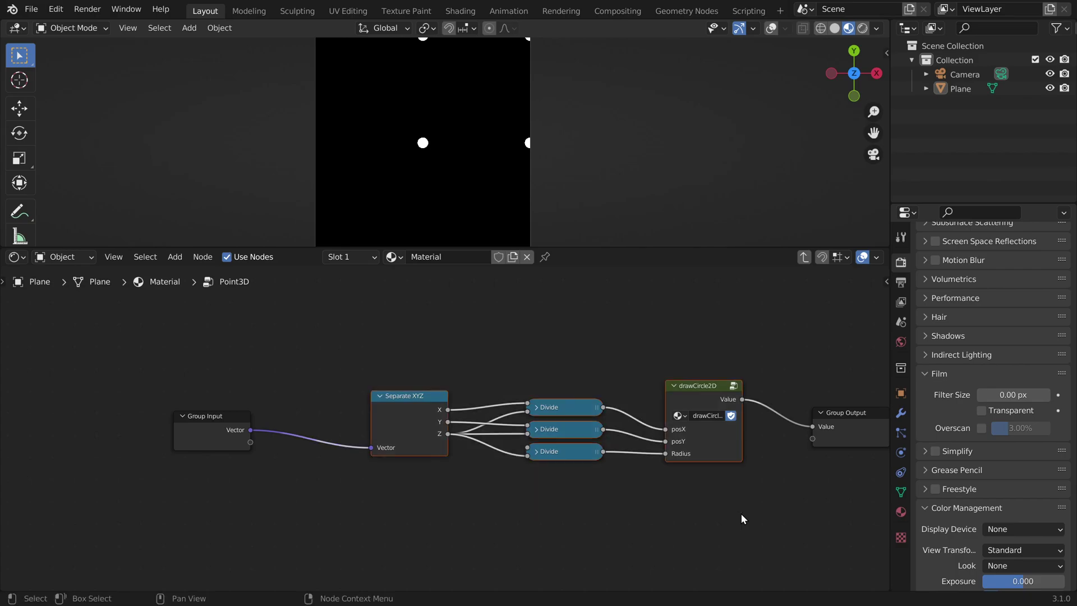
{"action": "middle_click_drag", "start_coordinate": [281, 376], "coordinate": [530, 373]}
{"action": "left_click", "coordinate": [455, 419]}
{"action": "key", "text": "g"}
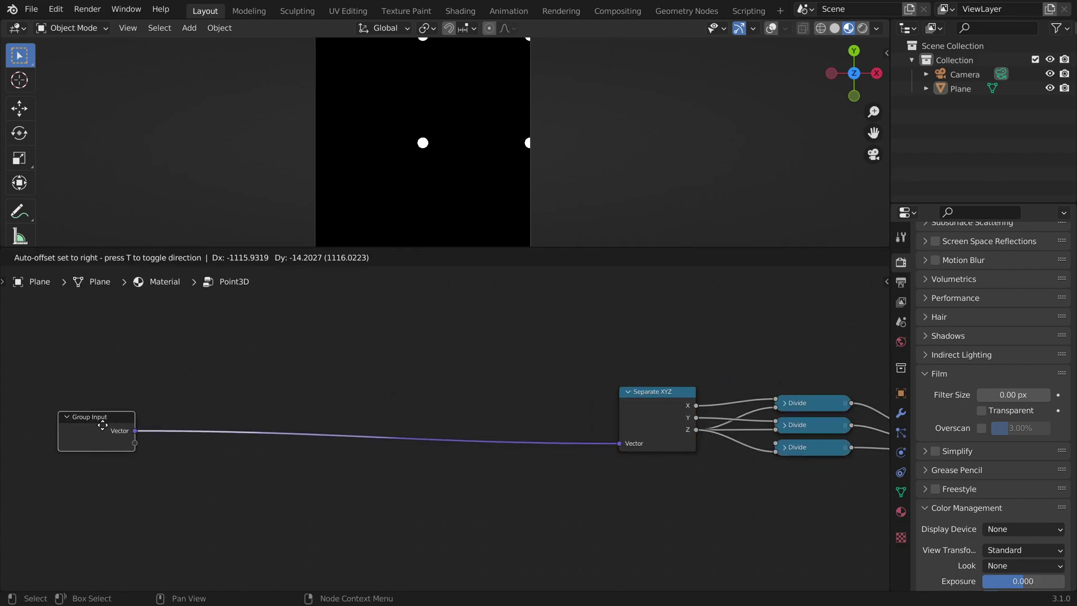
{"action": "left_click", "coordinate": [102, 426]}
{"action": "left_click", "coordinate": [310, 401]}
{"action": "middle_click_drag", "start_coordinate": [313, 401], "coordinate": [385, 429]}
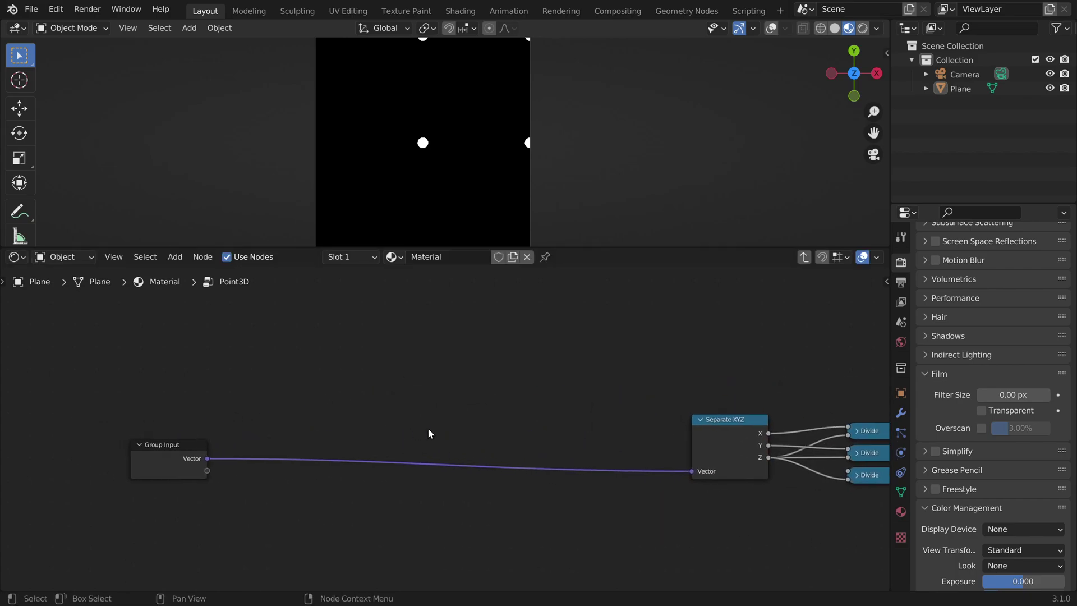
Insert a Vector Math node on the link between Group Input and Separate XYZ
{"action": "key", "text": "shift+a"}
{"action": "left_click", "coordinate": [412, 386]}
{"action": "type", "text": "vector"}
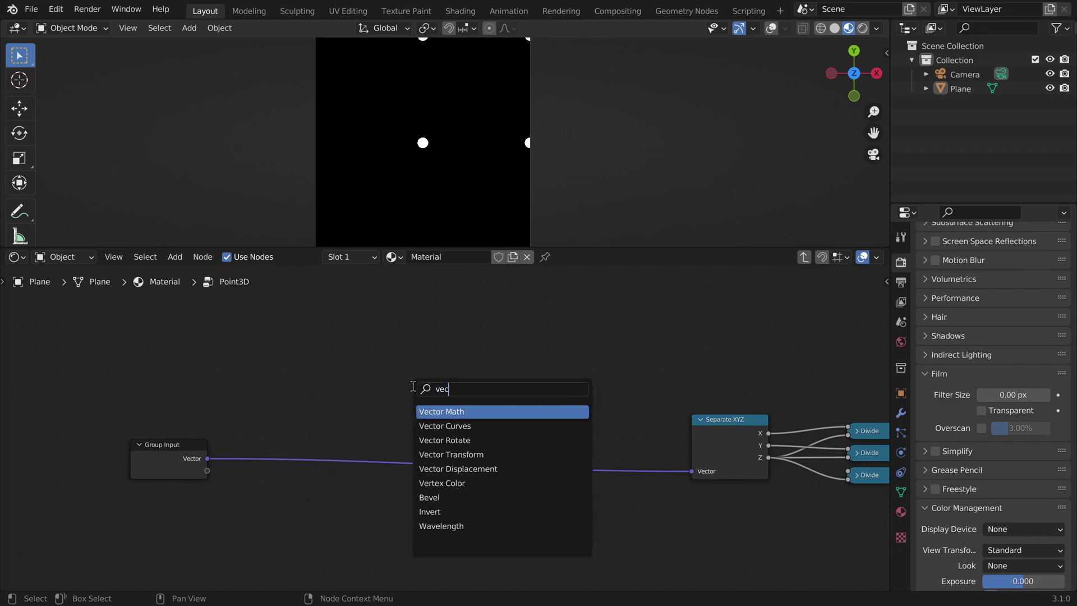
{"action": "key", "text": "Down"}
{"action": "key", "text": "Up"}
{"action": "key", "text": "Return"}
{"action": "left_click", "coordinate": [381, 393]}
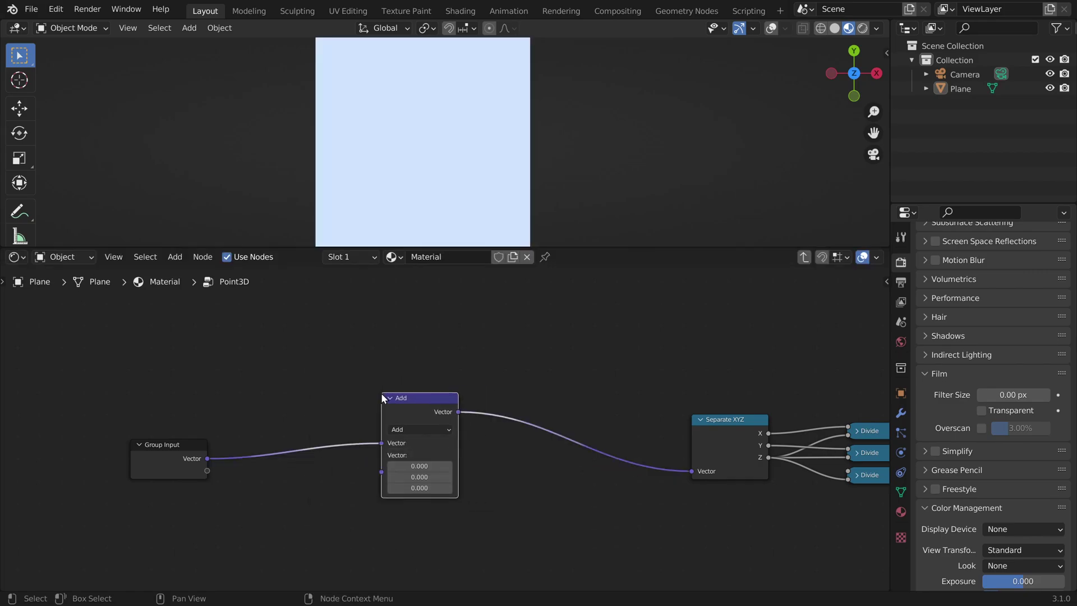
Set the Z component of the Vector Math Add node's second vector to 3.400
{"action": "scroll", "coordinate": [388, 410], "scroll_direction": "up", "scroll_amount": 4}
{"action": "middle_click_drag", "start_coordinate": [389, 409], "coordinate": [432, 406]}
{"action": "scroll", "coordinate": [433, 406], "scroll_direction": "up", "scroll_amount": 6}
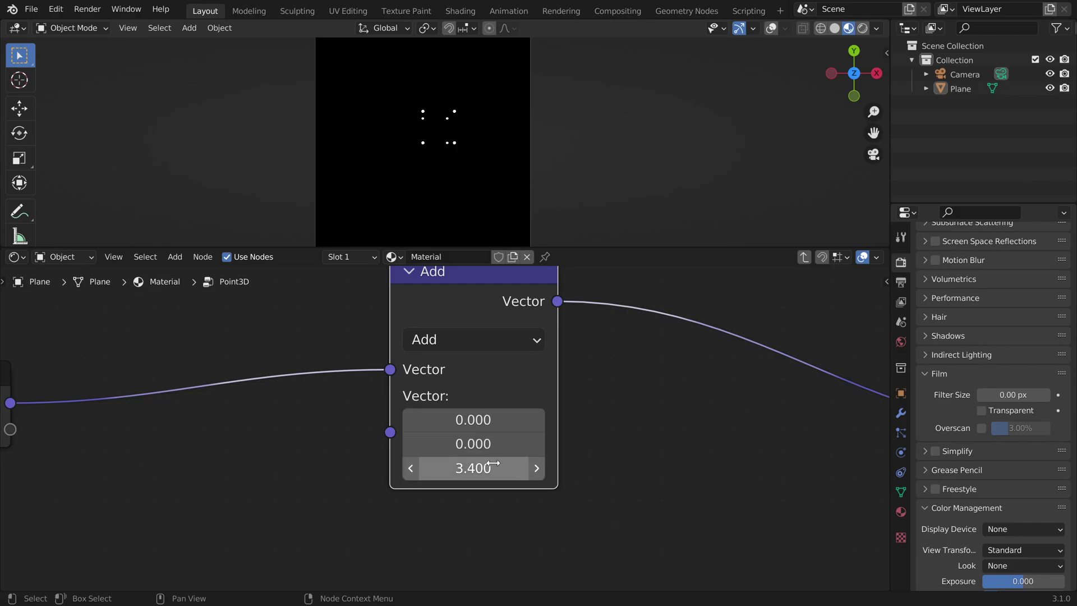
Change the Vector Math operation to Subtract and set its second vector to 0.540, 0.340, -1.120
{"action": "left_click", "coordinate": [455, 348]}
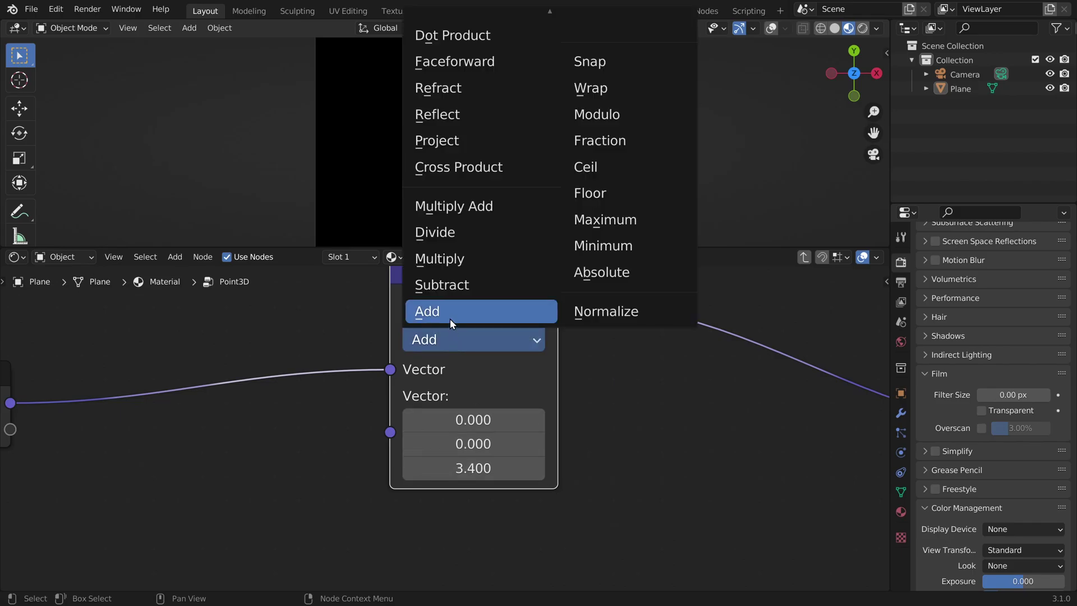
{"action": "left_click", "coordinate": [440, 286]}
{"action": "left_click_drag", "start_coordinate": [473, 468], "coordinate": [321, 468]}
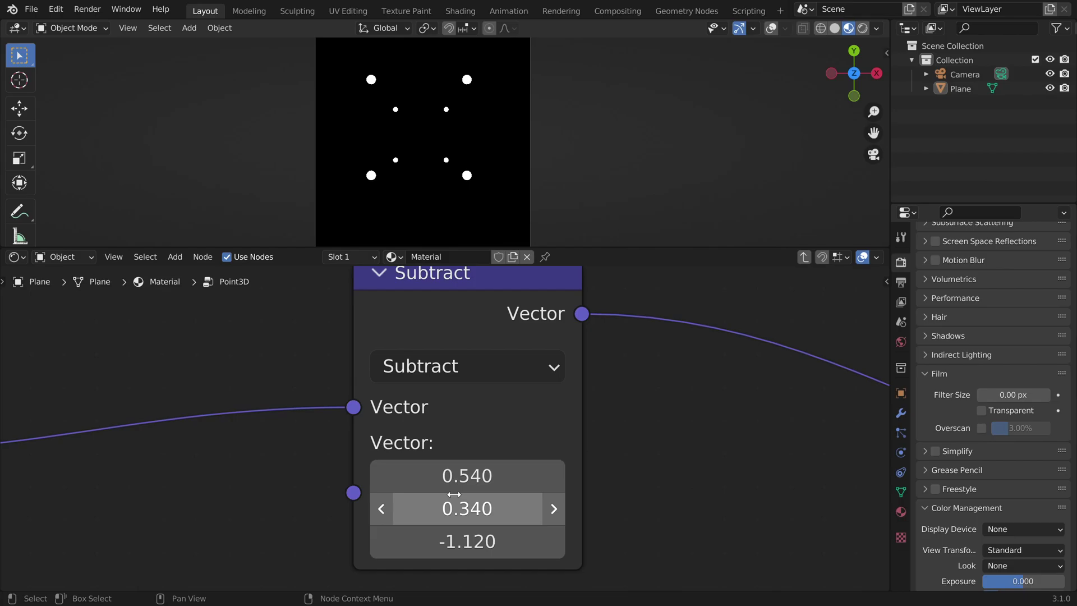
Set the Subtract node's second vector to 0.570, 0.510, -1.000
{"action": "middle_click_drag", "start_coordinate": [429, 486], "coordinate": [507, 453]}
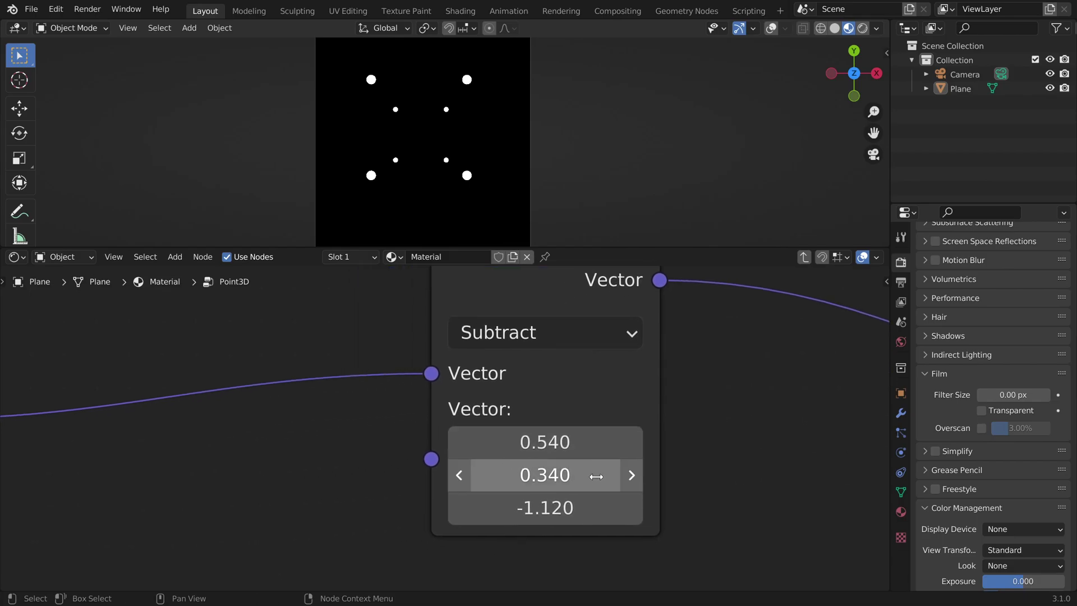
{"action": "middle_click_drag", "start_coordinate": [596, 476], "coordinate": [570, 467]}
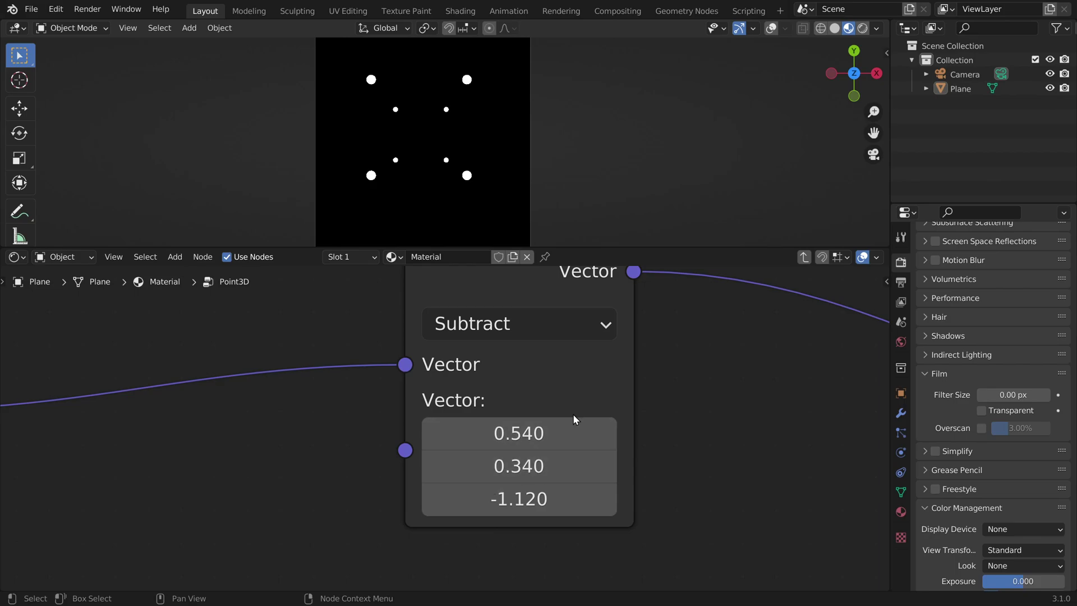
{"action": "mouse_move", "coordinate": [541, 430]}
{"action": "left_mouse_down"}
{"action": "mouse_move", "coordinate": [519, 432]}
{"action": "mouse_move", "coordinate": [544, 432]}
{"action": "left_mouse_up"}
{"action": "left_click_drag", "start_coordinate": [518, 466], "coordinate": [521, 498]}
Move the drawCircle2D and Group Output nodes farther away from the three Divide nodes
{"action": "key", "text": "Home"}
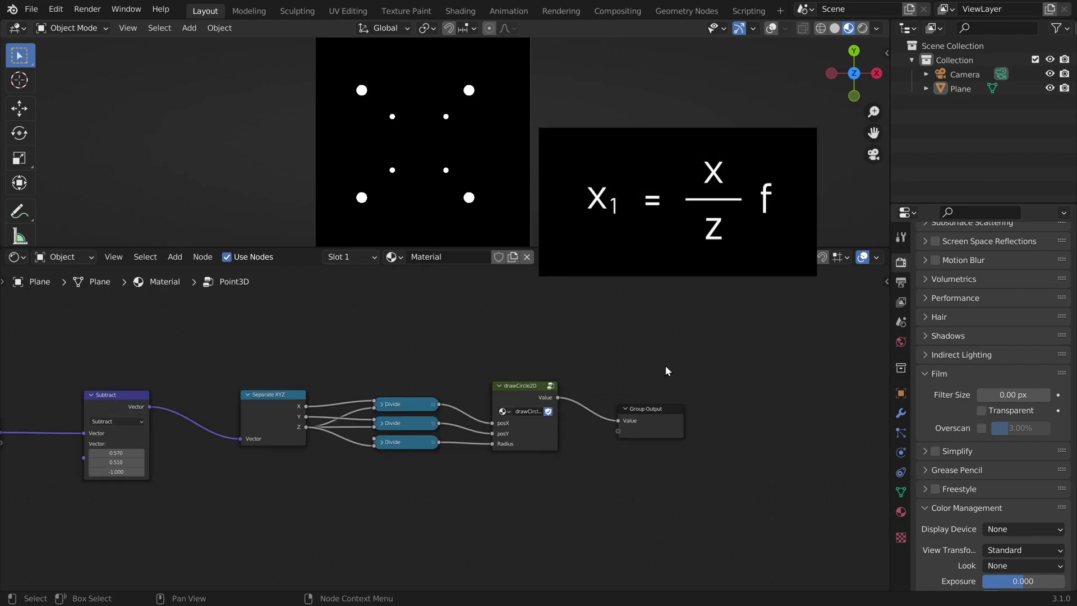
{"action": "scroll", "coordinate": [665, 371], "scroll_direction": "up", "scroll_amount": 3}
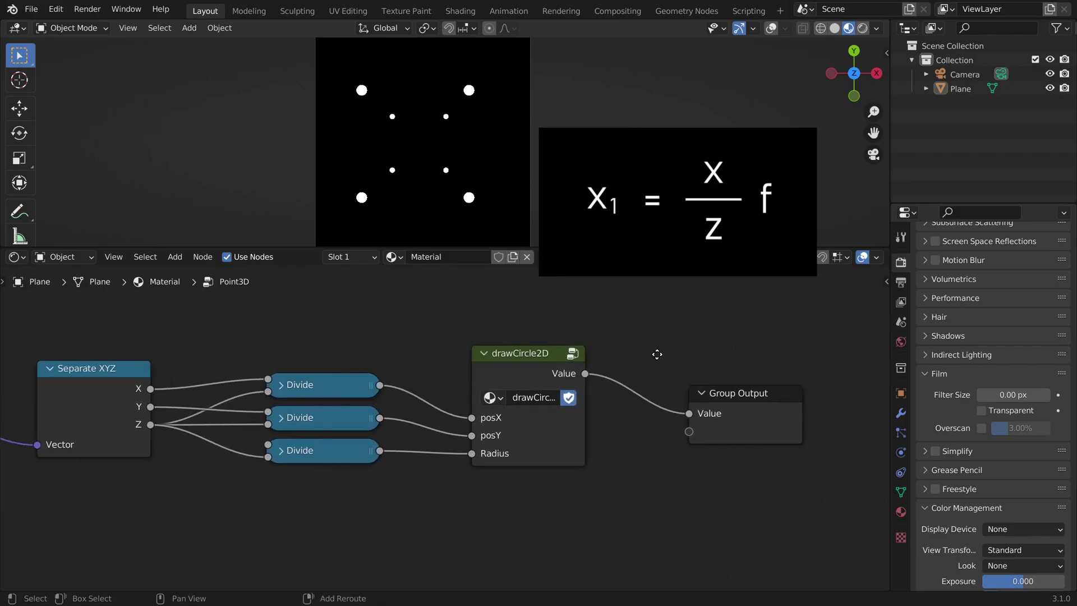
{"action": "left_click_drag", "start_coordinate": [348, 313], "coordinate": [665, 492]}
{"action": "key", "text": "g"}
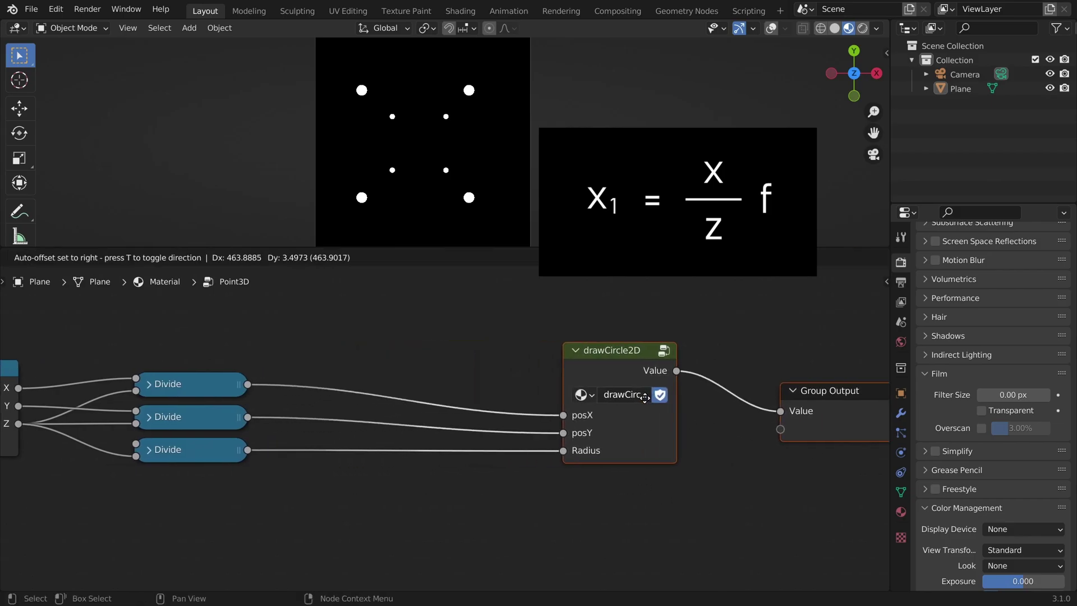
{"action": "left_click", "coordinate": [645, 395]}
Insert collapsed Math Multiply nodes between the three Divide nodes and drawCircle2D's posX, posY and Radius inputs
{"action": "middle_click_drag", "start_coordinate": [323, 341], "coordinate": [473, 358]}
{"action": "scroll", "coordinate": [560, 375], "scroll_direction": "up", "scroll_amount": 2}
{"action": "key", "text": "shift+a"}
{"action": "left_click", "coordinate": [521, 342]}
{"action": "key", "text": "h"}
{"action": "key", "text": "shift+d"}
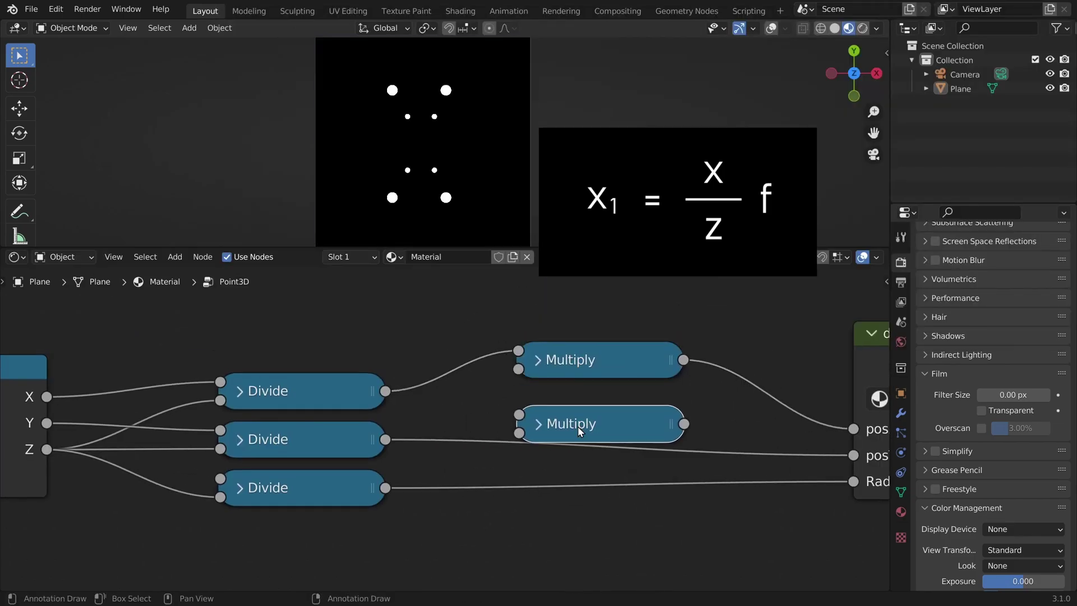
{"action": "left_click_drag", "start_coordinate": [579, 433], "coordinate": [579, 454]}
Add a Value node feeding the second input of all three Multiply nodes and set it to 1.200
{"action": "key", "text": "shift+a"}
{"action": "left_click", "coordinate": [310, 474]}
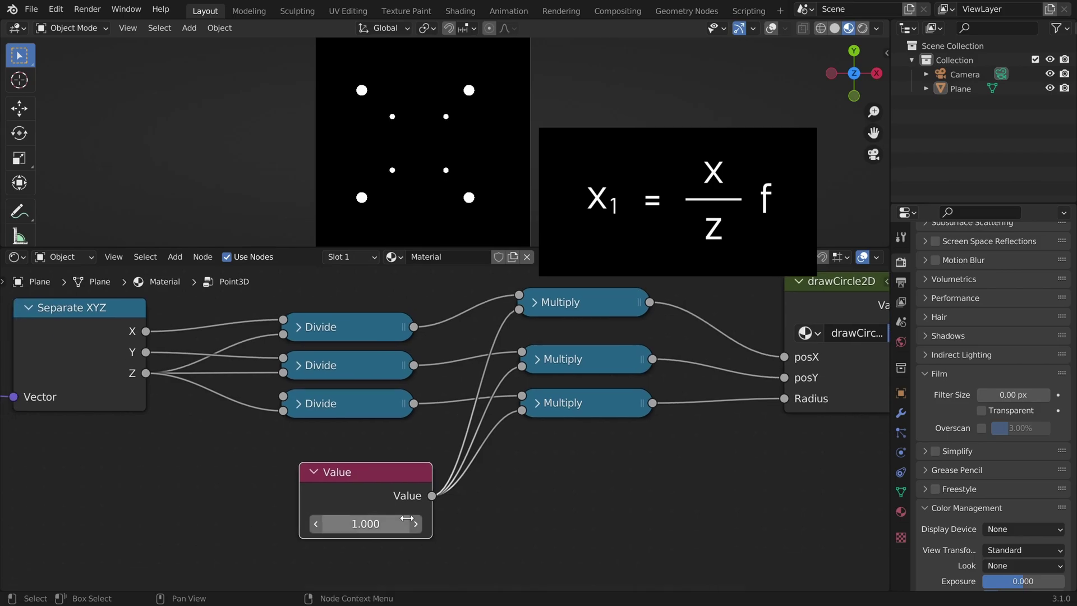
{"action": "left_click_drag", "start_coordinate": [358, 519], "coordinate": [368, 518]}
{"action": "middle_click_drag", "start_coordinate": [364, 457], "coordinate": [364, 464]}
Remove the three Multiply nodes while keeping their links, and move the Value node below Separate XYZ
{"action": "left_click_drag", "start_coordinate": [496, 277], "coordinate": [666, 452]}
{"action": "key", "text": "ctrl+x"}
{"action": "left_click_drag", "start_coordinate": [365, 480], "coordinate": [192, 498]}
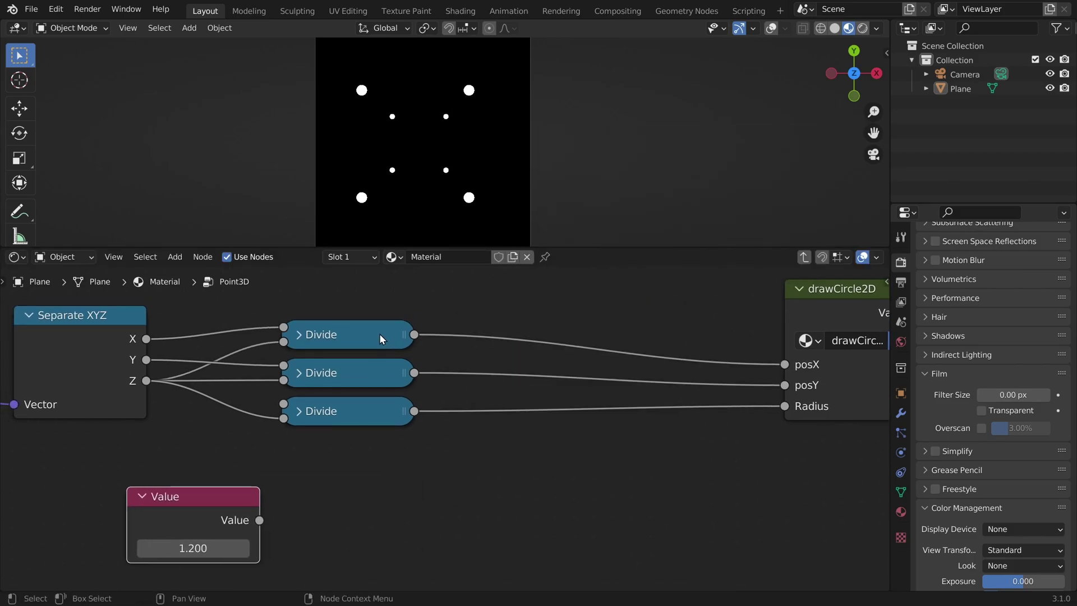
Move the three Divide nodes closer to drawCircle2D and place a duplicate Divide node near Separate XYZ
{"action": "left_click_drag", "start_coordinate": [392, 306], "coordinate": [331, 421]}
{"action": "key", "text": "g"}
{"action": "left_click", "coordinate": [521, 364]}
{"action": "left_click", "coordinate": [529, 336]}
{"action": "key", "text": "shift+d"}
{"action": "left_click", "coordinate": [258, 443]}
Route Separate XYZ's Z output through the new Divide node into the other three Divide nodes, and delete the Value node
{"action": "left_click_drag", "start_coordinate": [146, 381], "coordinate": [209, 435], "text": "ctrl"}
{"action": "left_click_drag", "start_coordinate": [240, 520], "coordinate": [174, 523]}
{"action": "key", "text": "x"}
{"action": "left_click", "coordinate": [225, 442]}
{"action": "left_click_drag", "start_coordinate": [262, 440], "coordinate": [275, 393]}
Set the new Divide node's divisor to 1.000 and the Subtract node's second vector to 0.320, 0.720, -1.000
{"action": "middle_click_drag", "start_coordinate": [276, 420], "coordinate": [337, 396]}
{"action": "left_click_drag", "start_coordinate": [347, 490], "coordinate": [314, 490]}
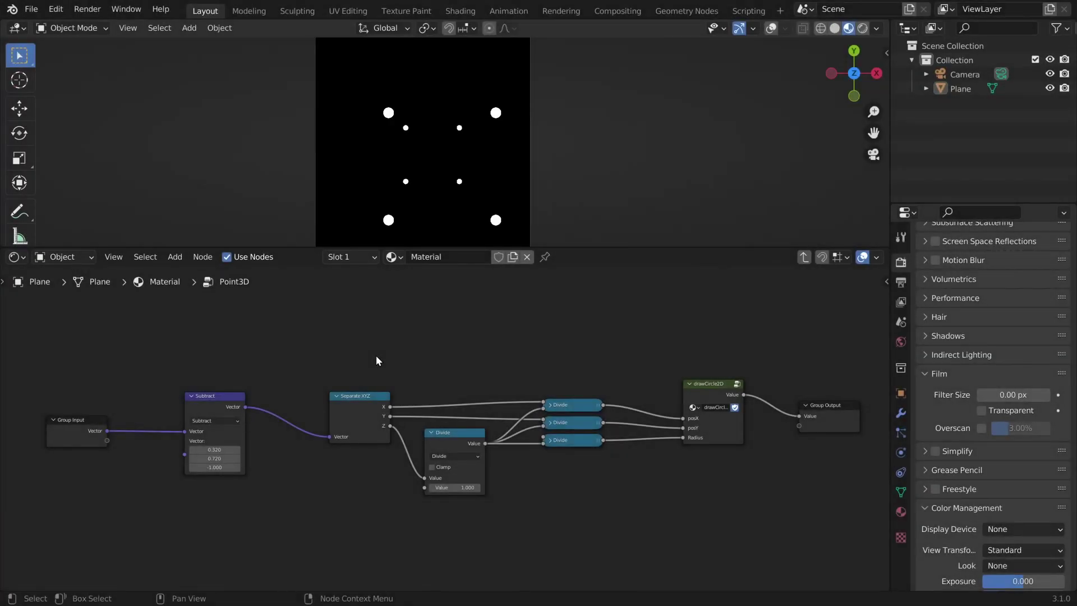
{"action": "middle_click_drag", "start_coordinate": [247, 337], "coordinate": [401, 330]}
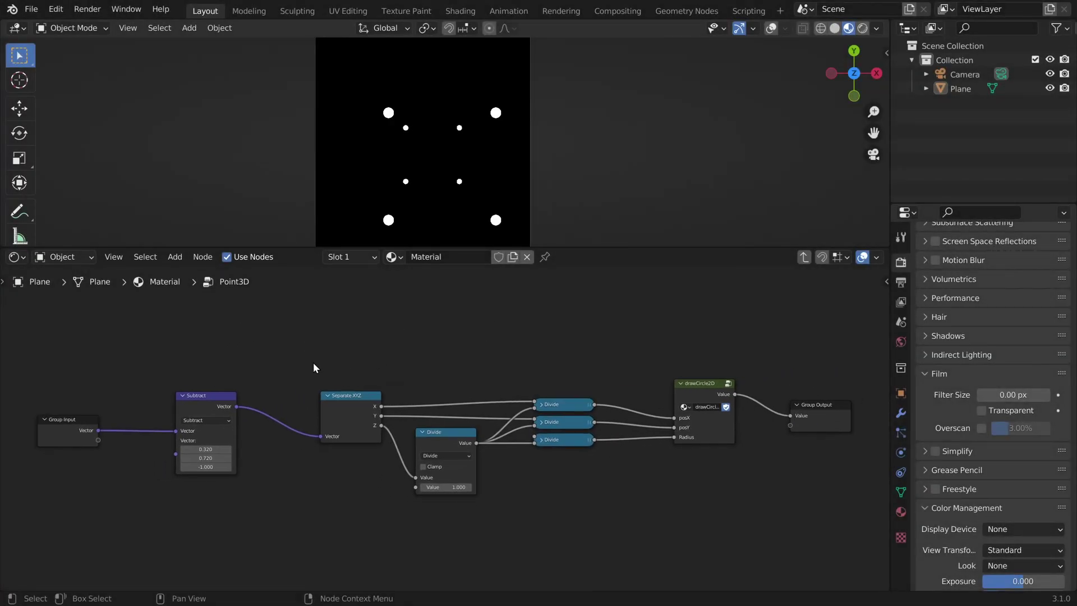
Examine the projection chain from Group Input through the Subtract and Divide nodes to drawCircle2D and Group Output
{"action": "scroll", "coordinate": [313, 367], "scroll_direction": "up", "scroll_amount": 2}
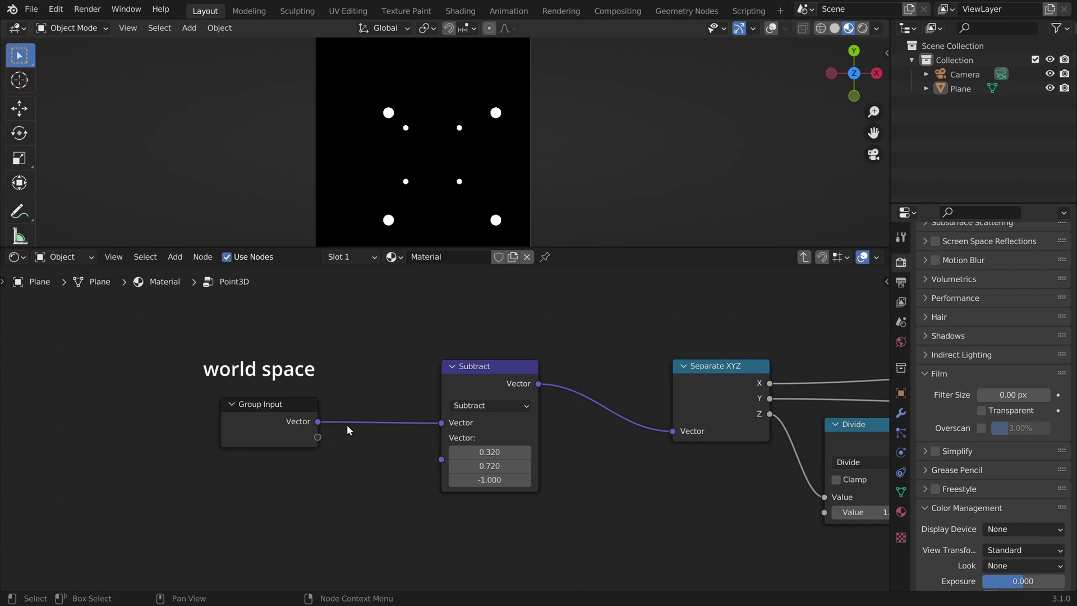
{"action": "middle_click_drag", "start_coordinate": [553, 373], "coordinate": [459, 379]}
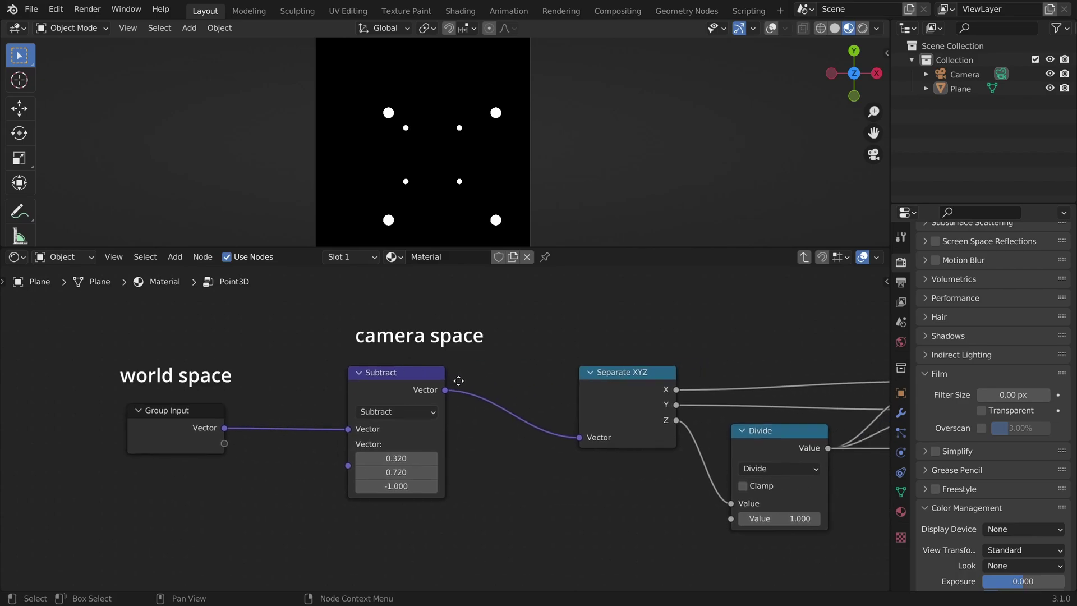
{"action": "left_click_drag", "start_coordinate": [305, 314], "coordinate": [498, 547]}
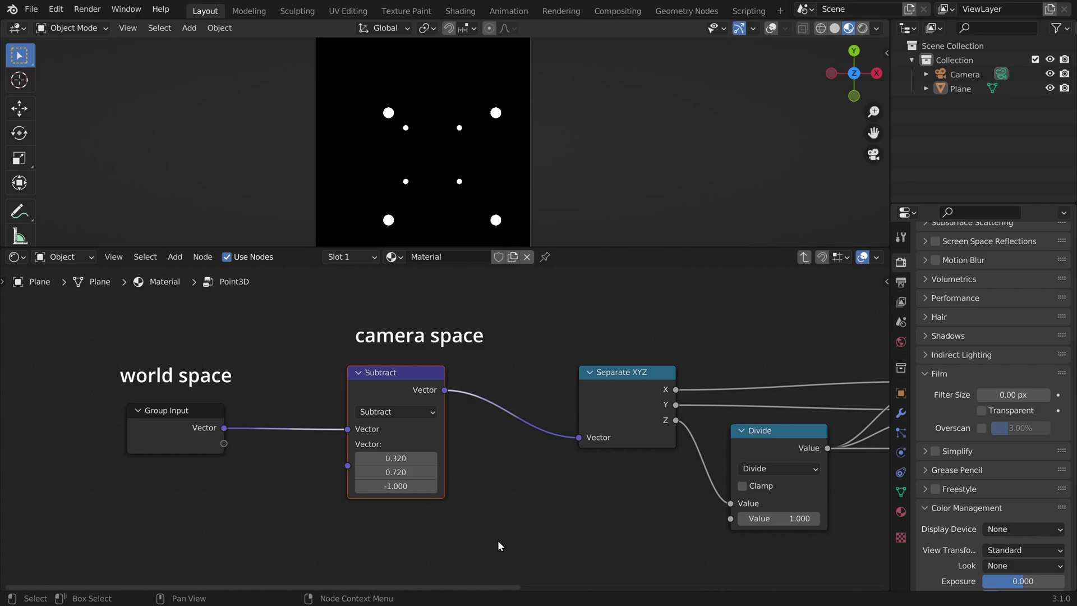
{"action": "middle_click_drag", "start_coordinate": [839, 336], "coordinate": [431, 343]}
{"action": "scroll", "coordinate": [428, 345], "scroll_direction": "down", "scroll_amount": 5}
{"action": "left_click_drag", "start_coordinate": [233, 342], "coordinate": [566, 536]}
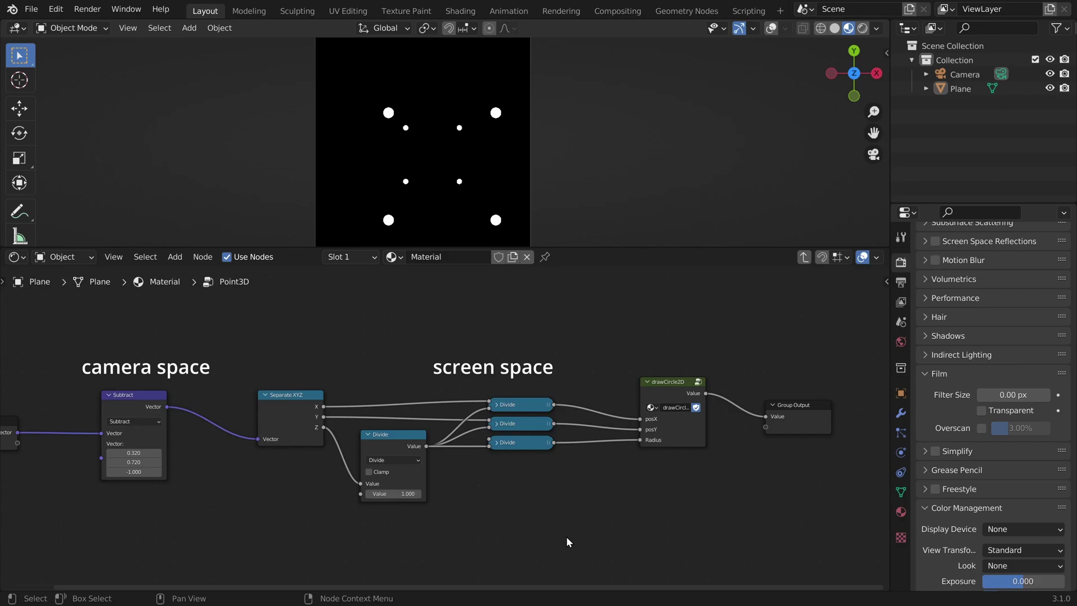
{"action": "left_click_drag", "start_coordinate": [261, 337], "coordinate": [577, 543]}
{"action": "key", "text": "x"}
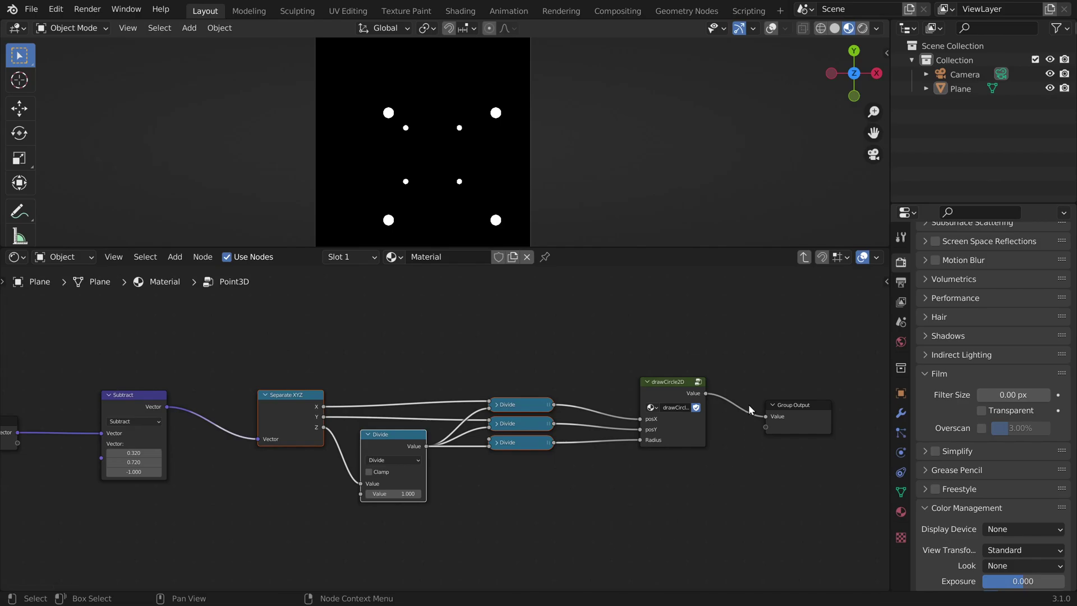
{"action": "left_click", "coordinate": [729, 393]}
{"action": "scroll", "coordinate": [725, 392], "scroll_direction": "up", "scroll_amount": 7}
{"action": "middle_click_drag", "start_coordinate": [757, 383], "coordinate": [438, 416]}
{"action": "scroll", "coordinate": [515, 414], "scroll_direction": "up", "scroll_amount": 4}
{"action": "middle_click_drag", "start_coordinate": [571, 409], "coordinate": [433, 408]}
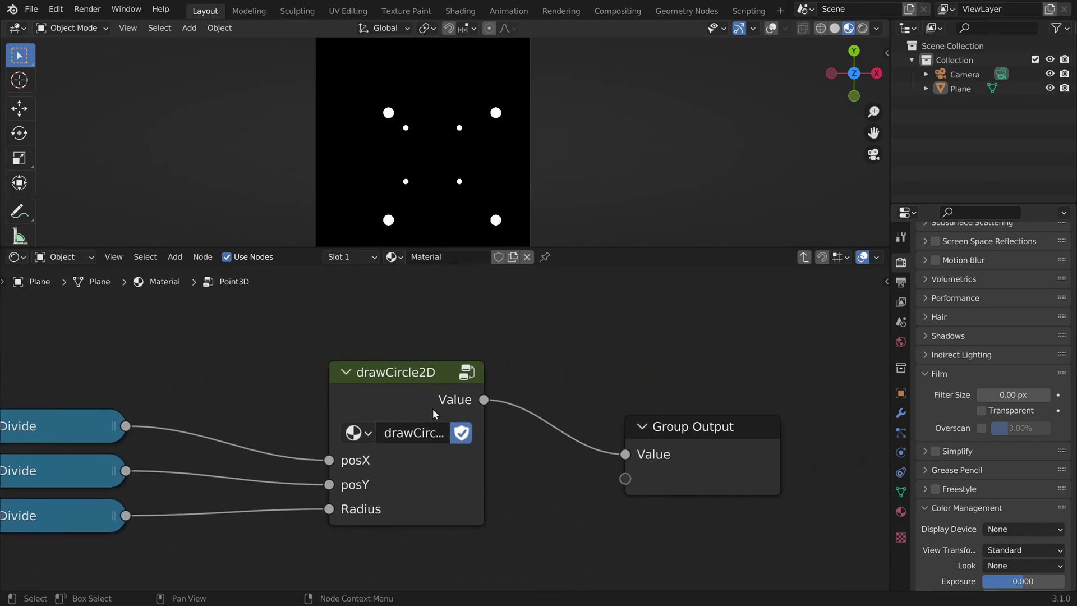